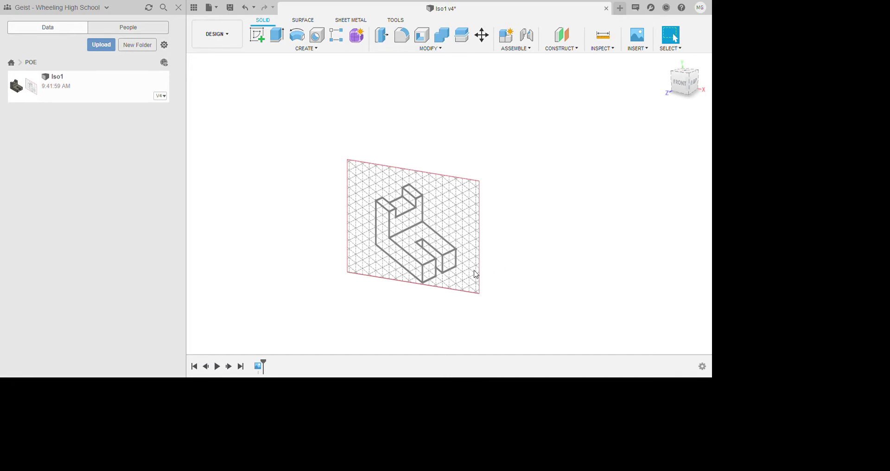
# Step: Start a new sketch on the front origin plane, the one parallel to the isometric reference image
pyautogui.moveTo(473, 274); pyautogui.dragTo(535, 264, button='middle')
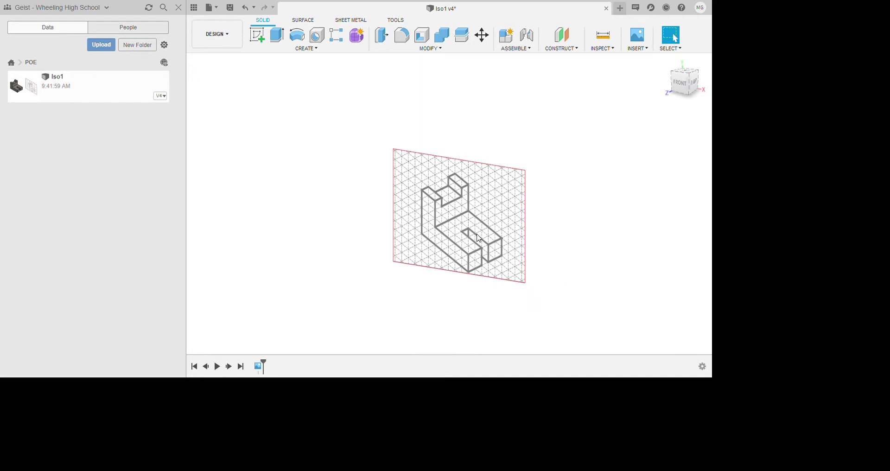
pyautogui.moveTo(461, 230); pyautogui.dragTo(496, 225, button='middle')
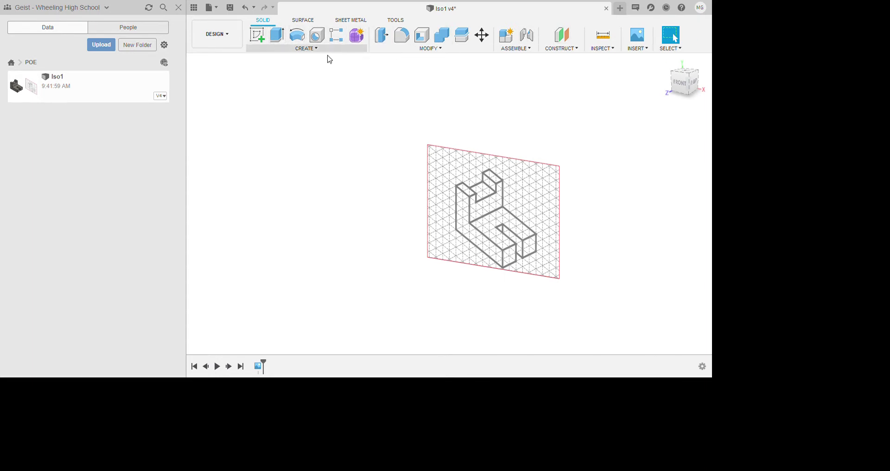
pyautogui.click(386, 58)
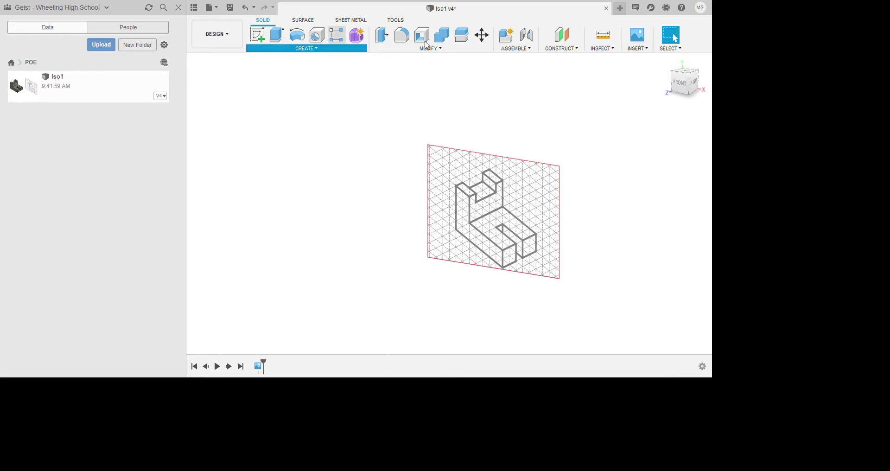
pyautogui.click(528, 60)
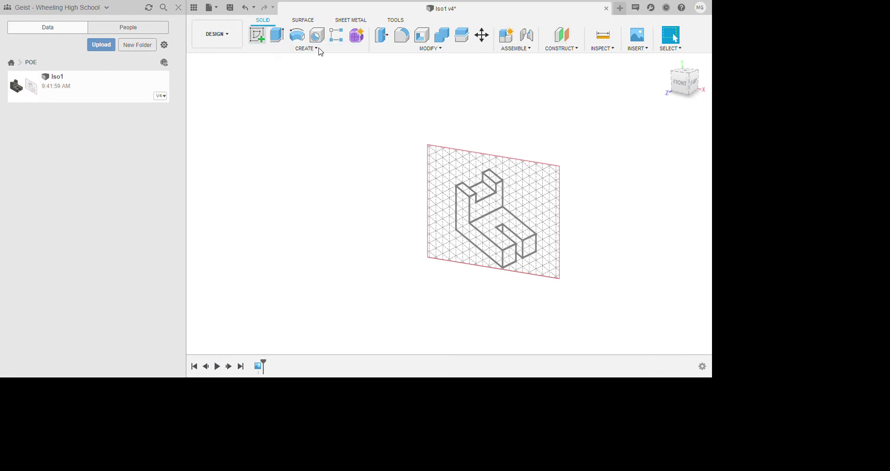
pyautogui.click(257, 35)
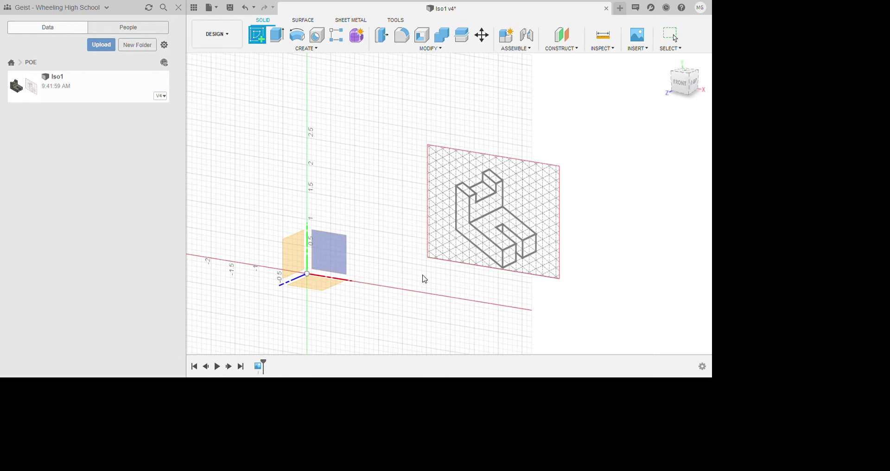
pyautogui.moveTo(447, 238)
pyautogui.mouseDown(button='middle')
pyautogui.moveTo(488, 214)
pyautogui.moveTo(512, 181)
pyautogui.mouseUp(button='middle')
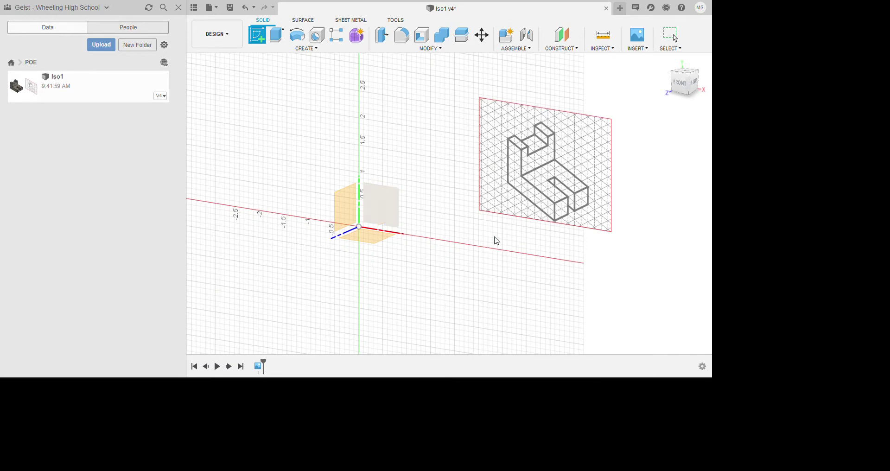
pyautogui.click(486, 258)
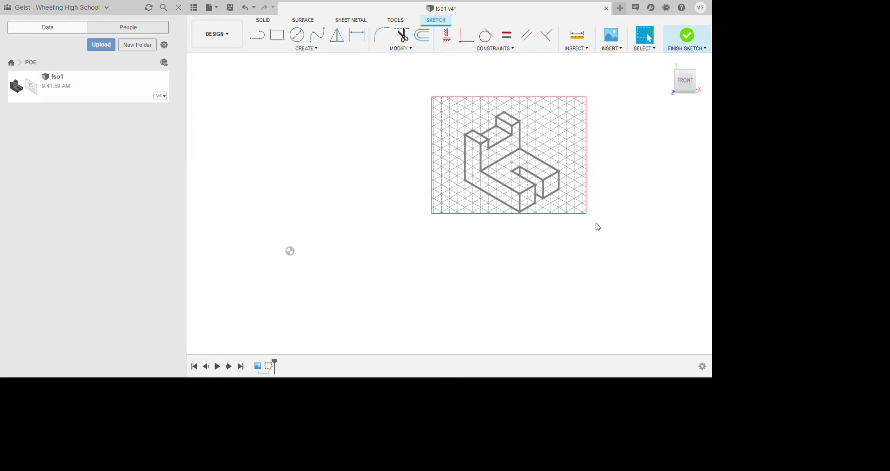
# Step: Sketch an L from two adjoining rectangles: an upright one about 0.77 by 1.91 from the origin, and a lower one from its bottom corner
pyautogui.press('r')
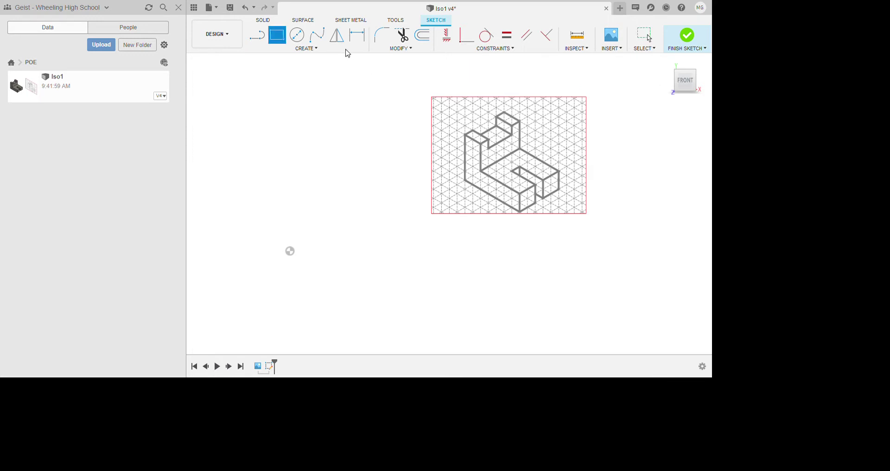
pyautogui.click(290, 251)
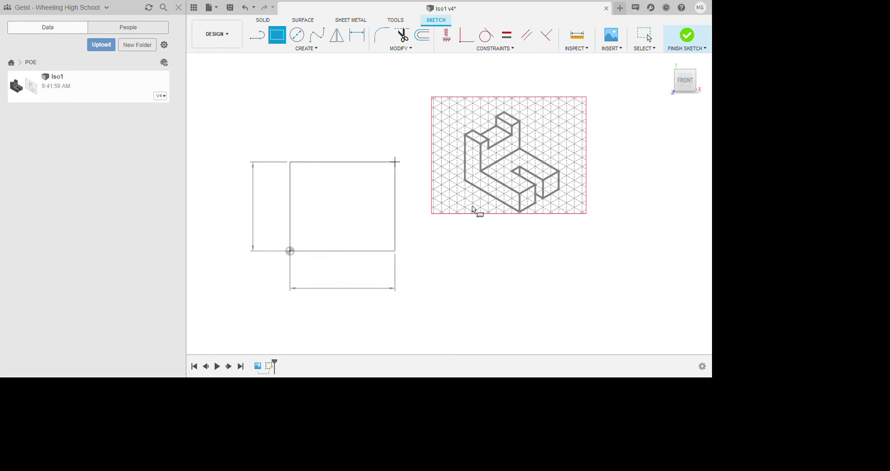
pyautogui.click(333, 143)
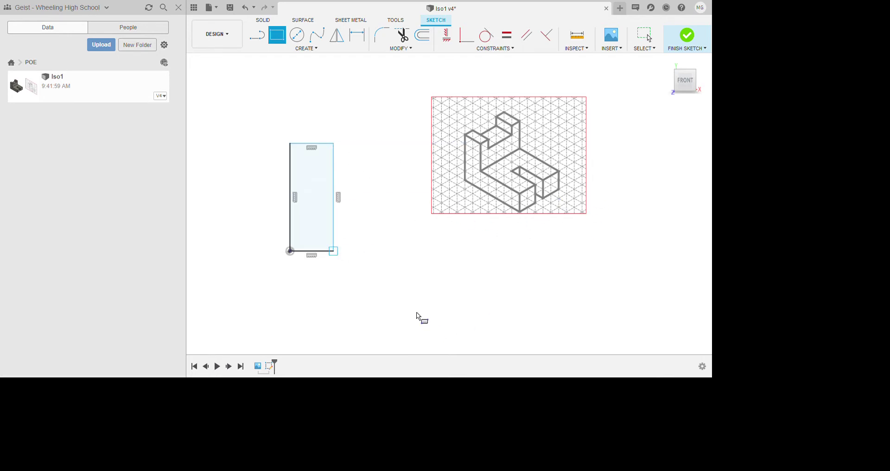
pyautogui.click(334, 251)
pyautogui.click(407, 220)
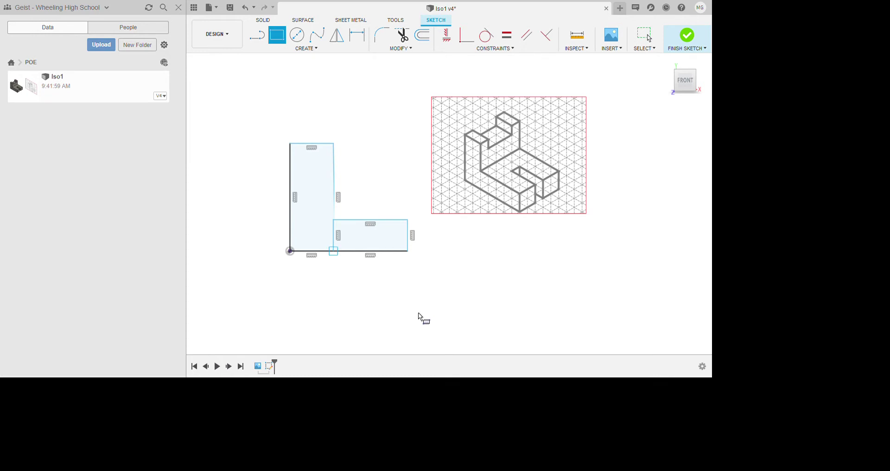
pyautogui.press('Escape')
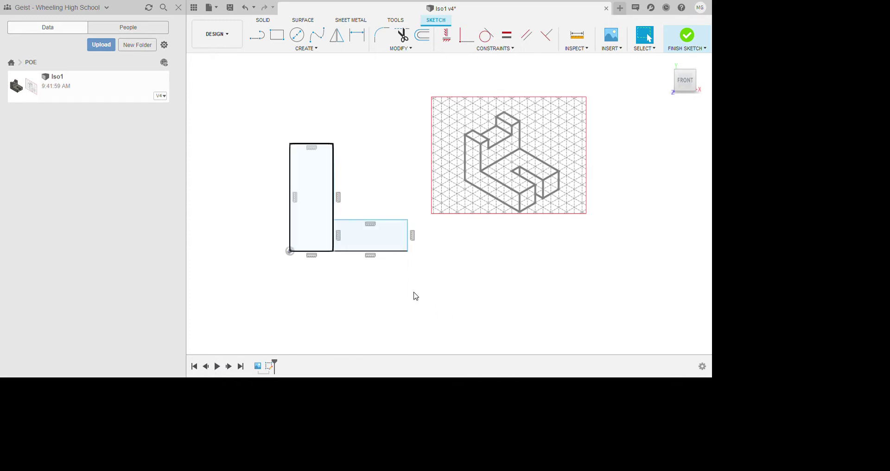
# Step: Dimension the upright rectangle's outer vertical edge and set its height to 1.25
pyautogui.press('d')
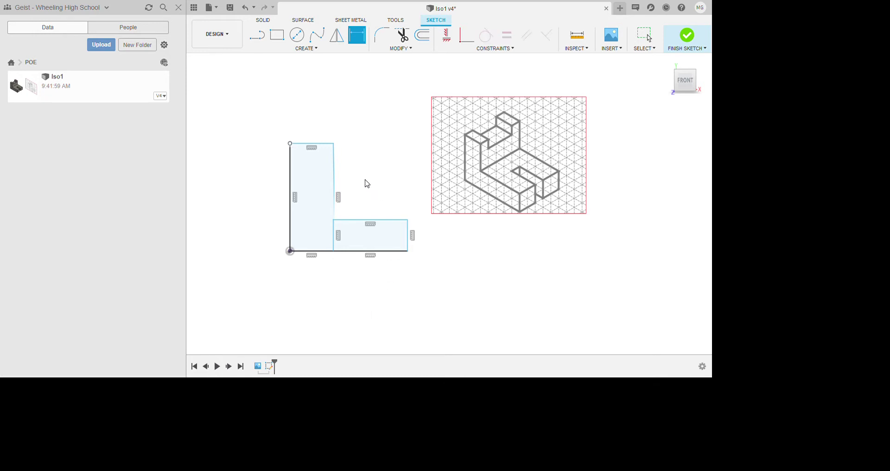
pyautogui.click(362, 313)
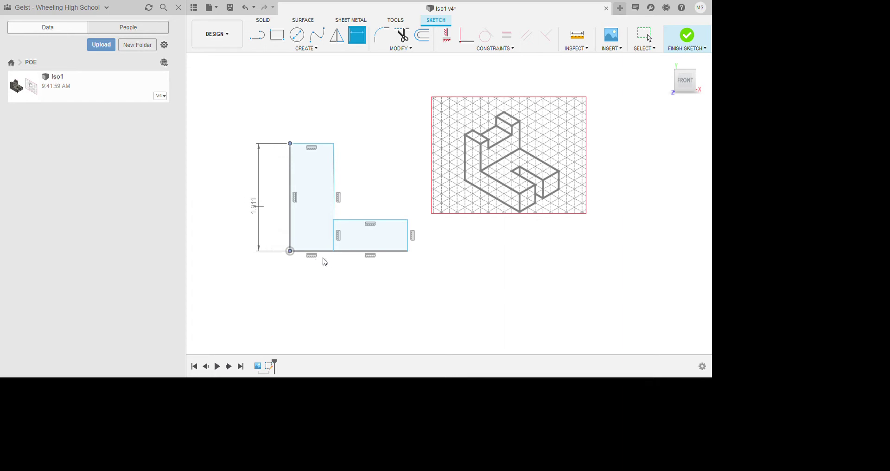
pyautogui.press('Escape')
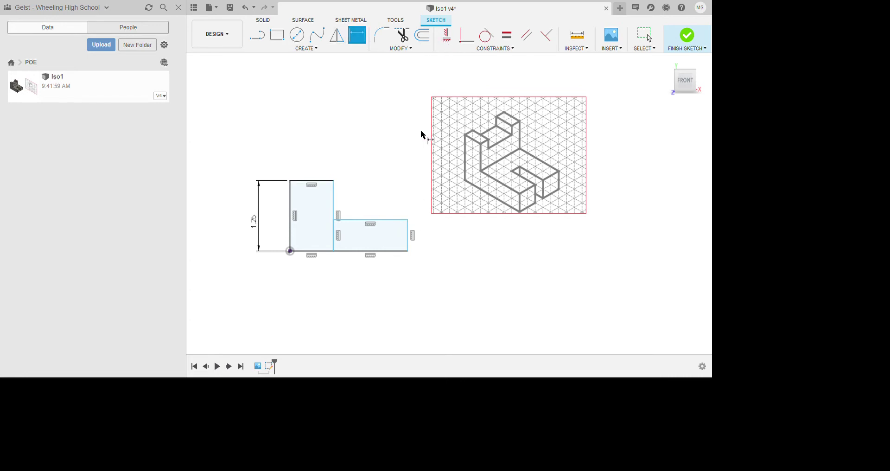
pyautogui.press('Escape')
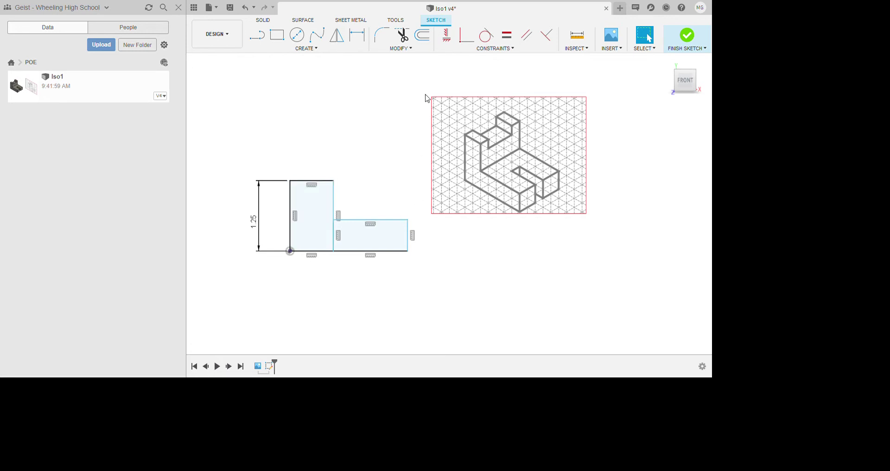
pyautogui.press('d')
pyautogui.press('Escape')
pyautogui.press('d')
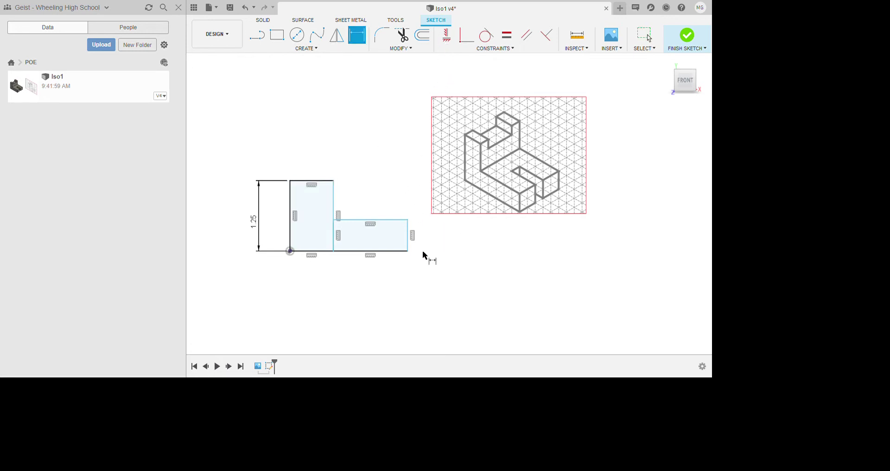
pyautogui.click(386, 225)
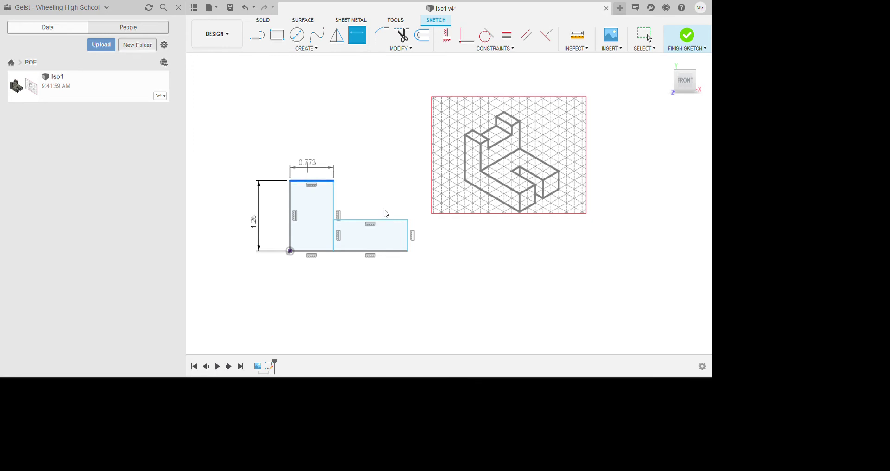
pyautogui.press('Escape')
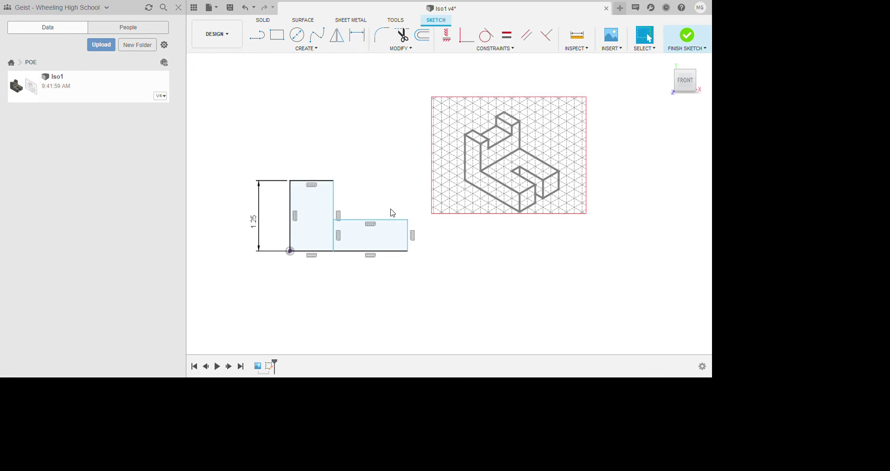
# Step: Dimension the upright rectangle's top edge and set its width to 0.50
pyautogui.press('d')
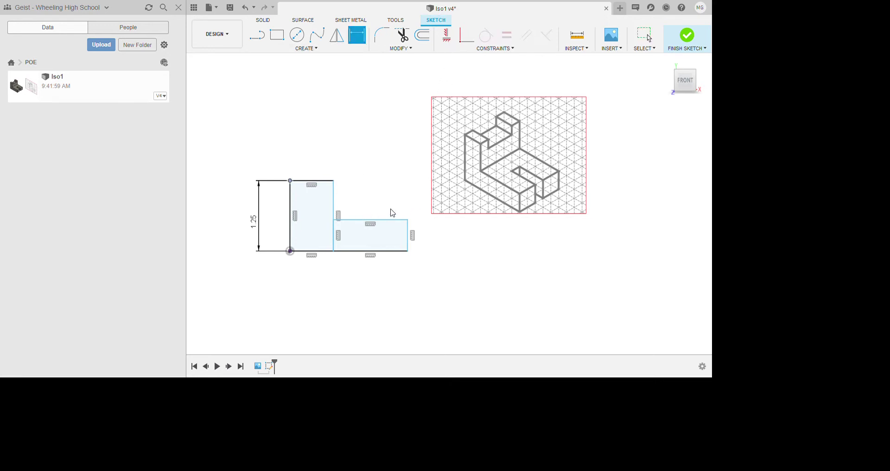
pyautogui.click(416, 225)
pyautogui.click(394, 208)
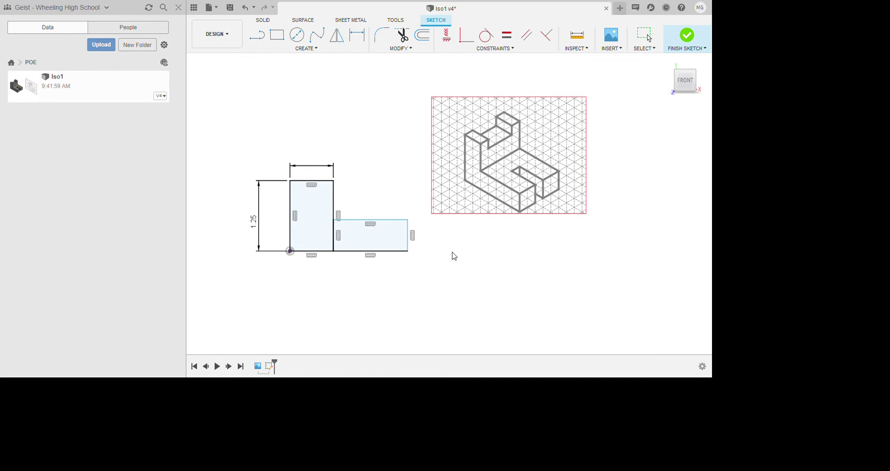
pyautogui.press('Return')
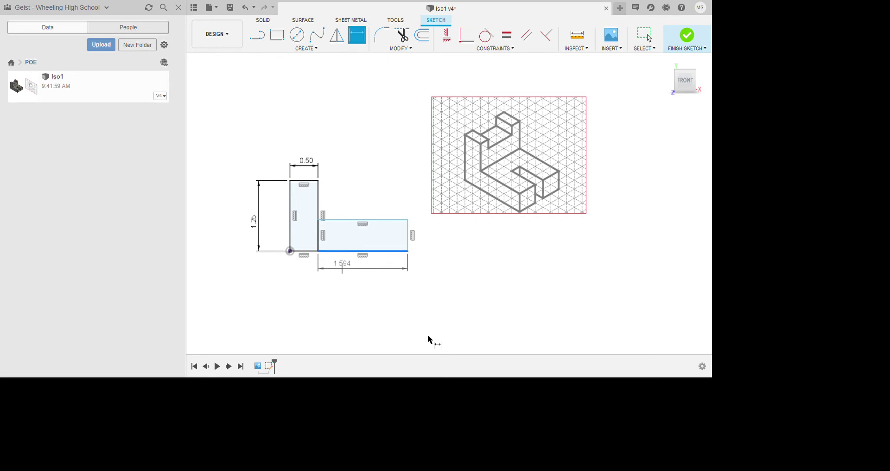
# Step: Dimension the lower rectangle with a width of 1.25 and a height of 0.50
pyautogui.press('Escape')
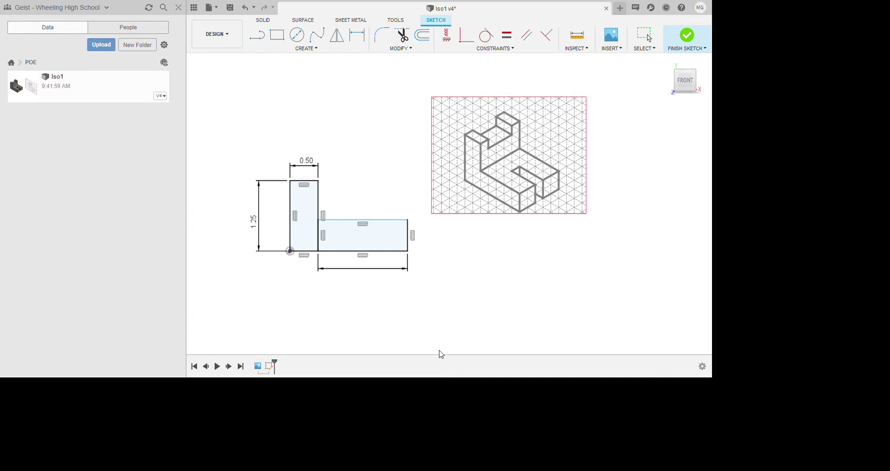
pyautogui.press('Return')
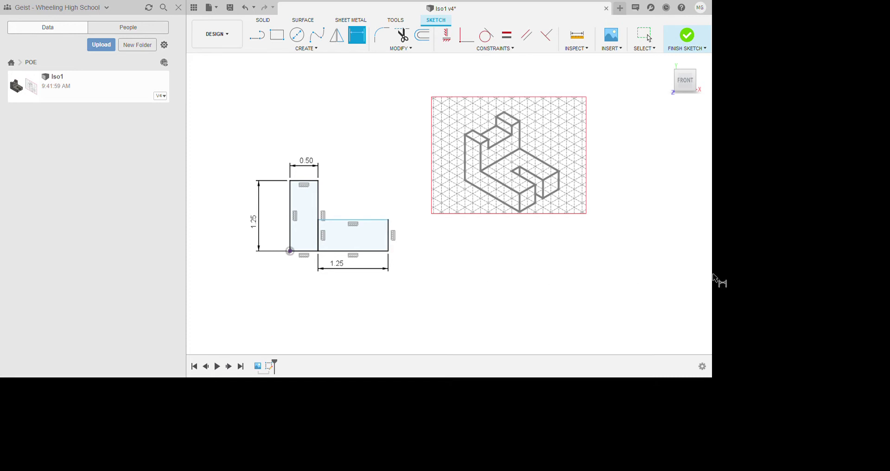
pyautogui.click(486, 283)
pyautogui.click(505, 284)
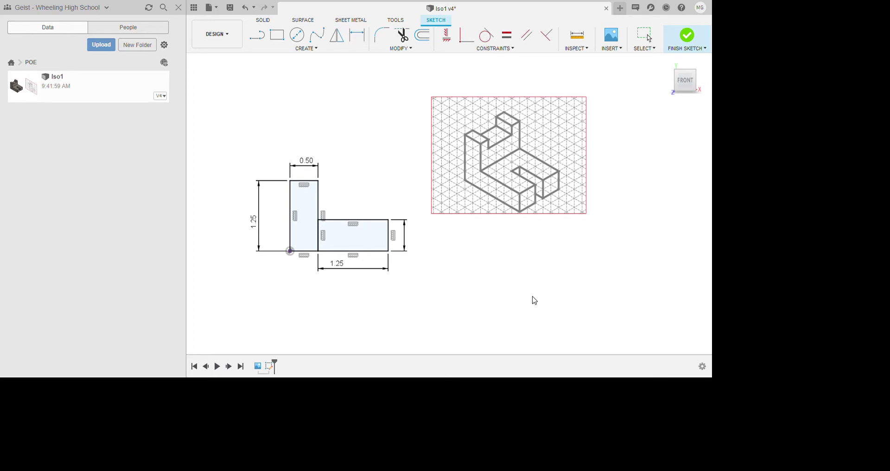
pyautogui.press('Return')
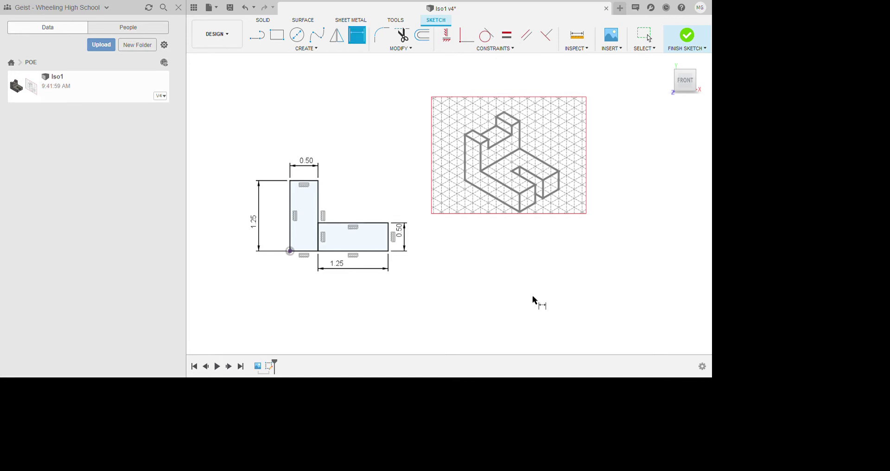
pyautogui.press('Escape')
pyautogui.press('Escape')
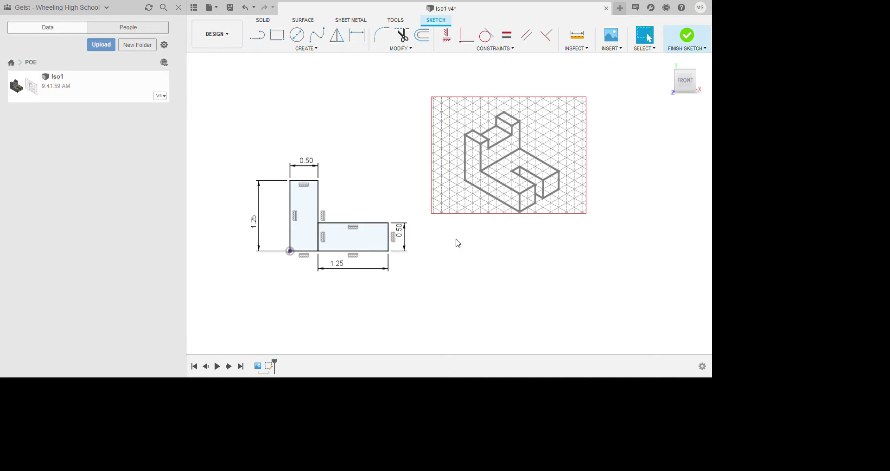
pyautogui.moveTo(429, 217)
pyautogui.mouseDown()
pyautogui.moveTo(419, 221)
pyautogui.moveTo(437, 202)
pyautogui.mouseUp()
pyautogui.moveTo(364, 314)
pyautogui.mouseDown()
pyautogui.moveTo(343, 350)
pyautogui.moveTo(347, 341)
pyautogui.mouseUp()
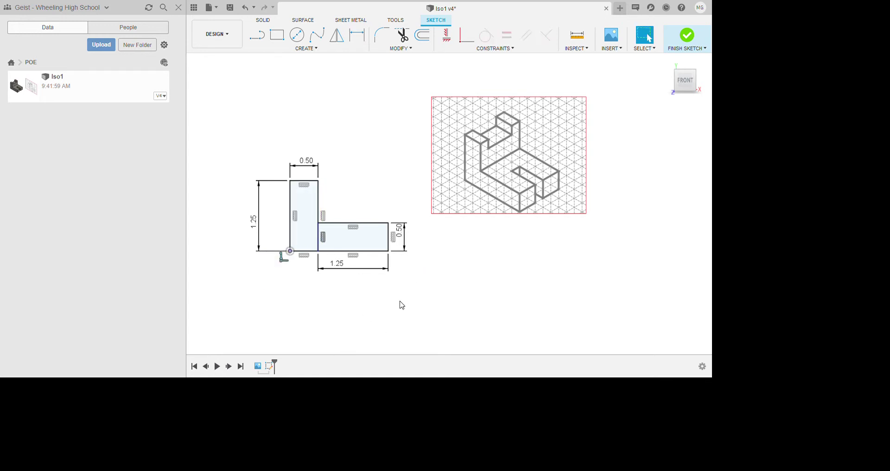
pyautogui.moveTo(400, 302); pyautogui.dragTo(410, 295)
pyautogui.moveTo(484, 281); pyautogui.dragTo(489, 281)
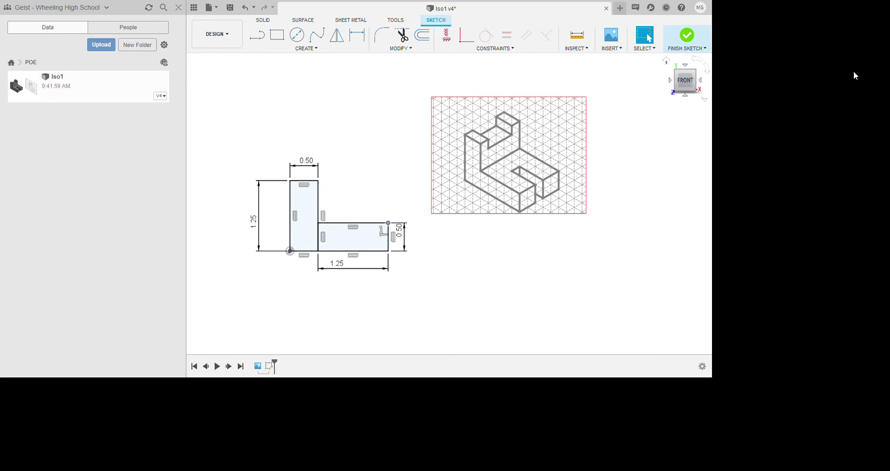
# Step: Finish the sketch and extrude both rectangular profiles together toward the front by a distance of 5/4
pyautogui.click(686, 36)
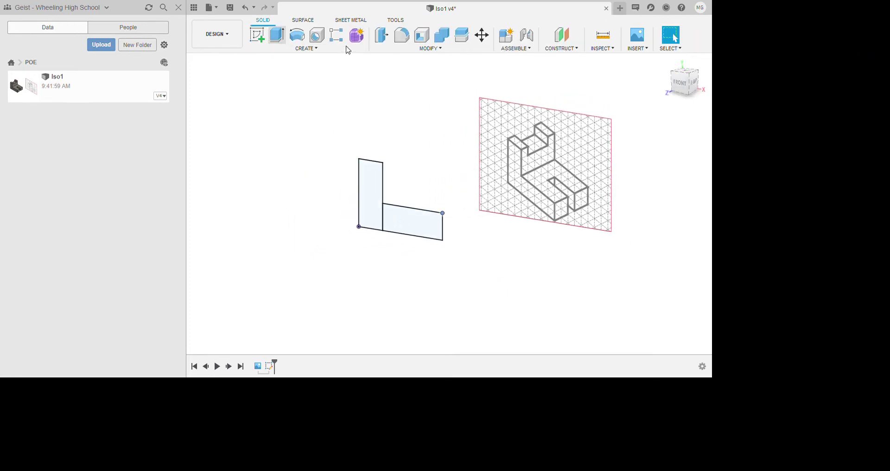
pyautogui.click(277, 36)
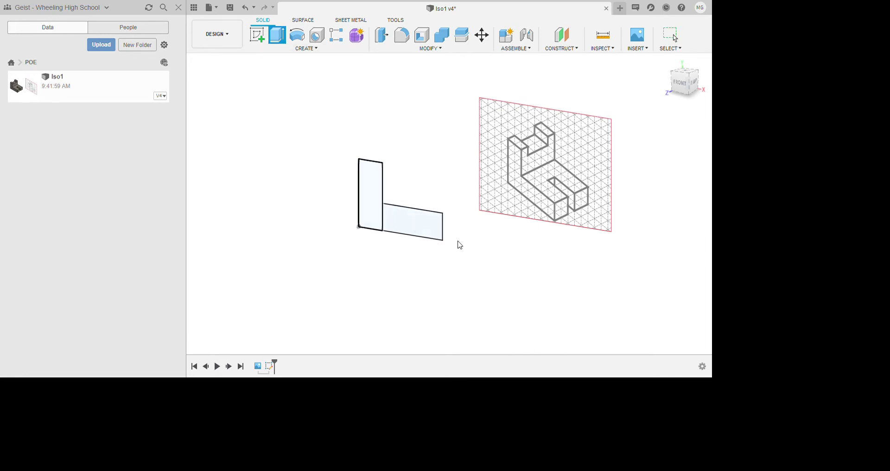
pyautogui.click(365, 196)
pyautogui.click(407, 223)
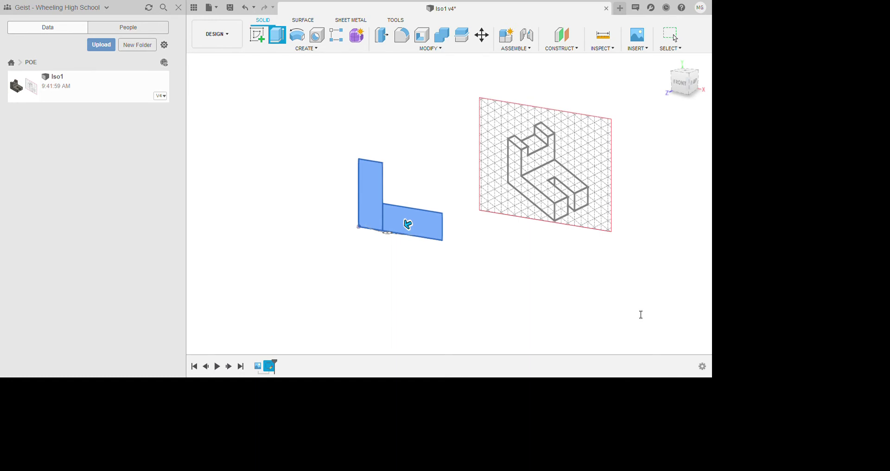
pyautogui.write('5/4')
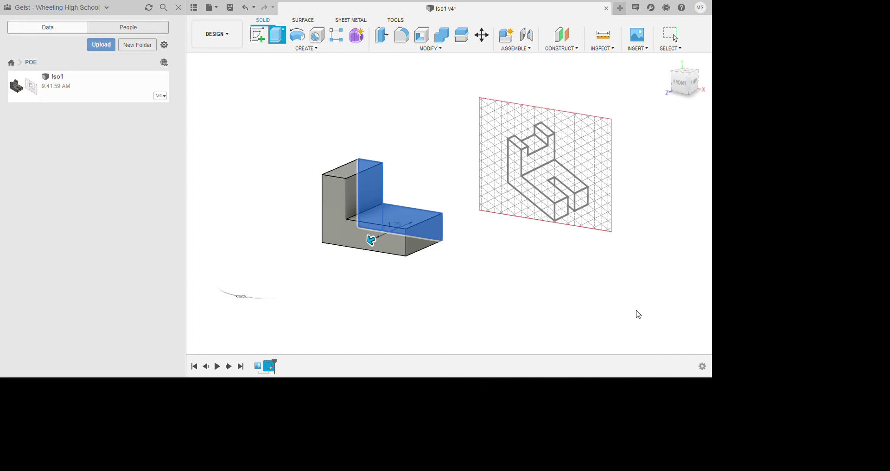
pyautogui.press('Return')
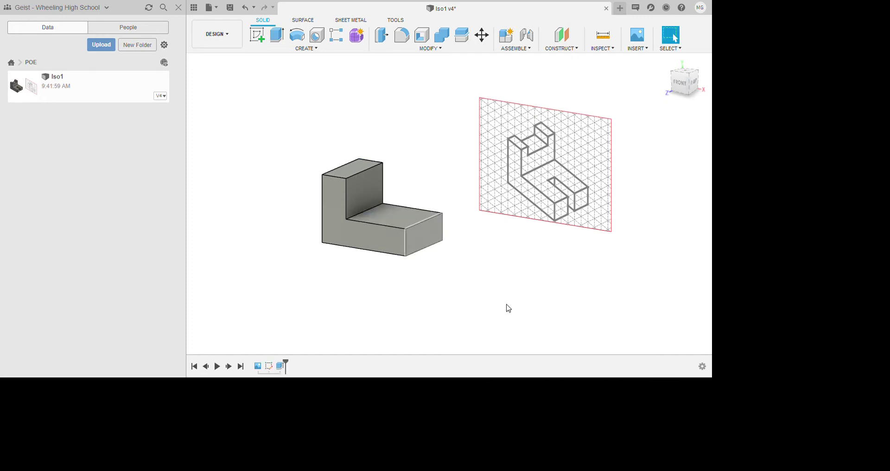
pyautogui.keyDown('shift'); pyautogui.moveTo(509, 308); pyautogui.dragTo(514, 331, button='middle'); pyautogui.keyUp('shift')
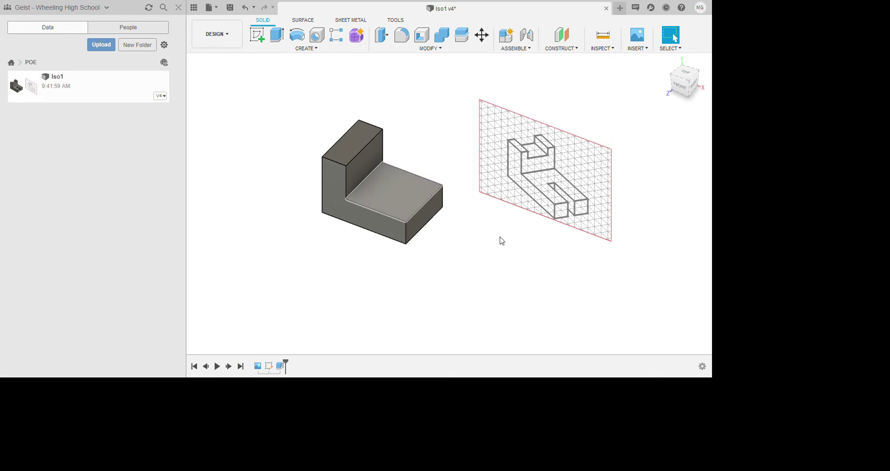
# Step: Start a sketch on the lower block's top face and draw a slot rectangle inward from its outer end edge
pyautogui.click(257, 35)
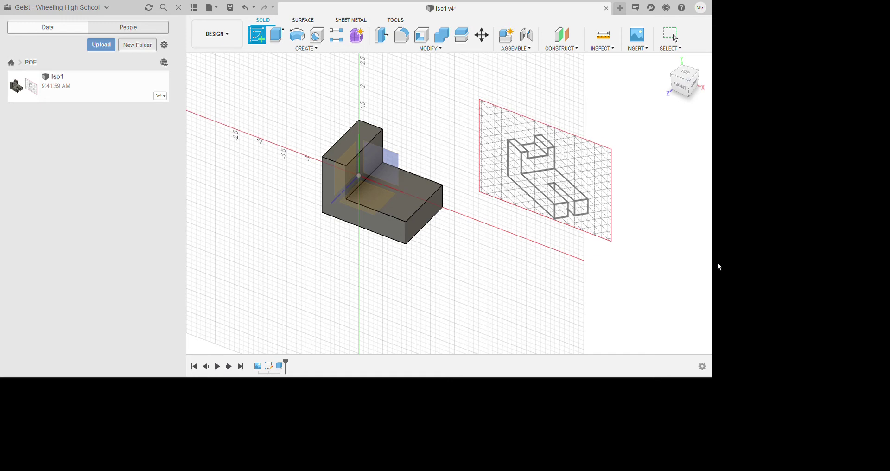
pyautogui.click(515, 246)
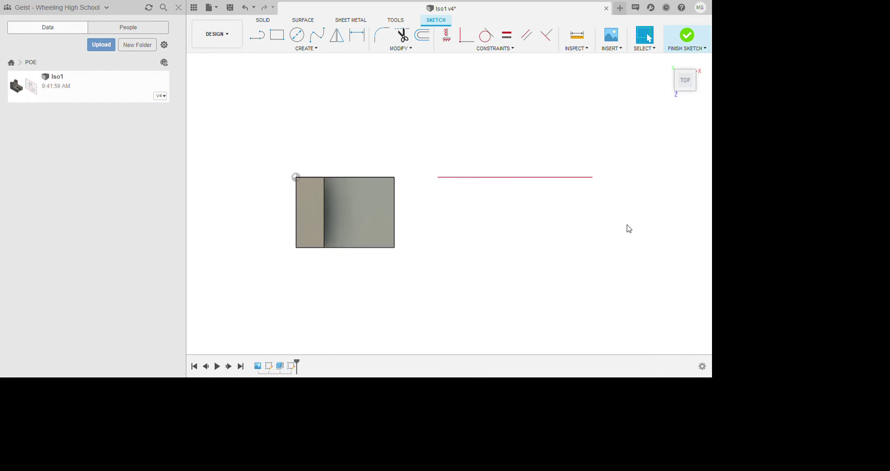
pyautogui.click(849, 113)
pyautogui.moveTo(598, 277)
pyautogui.mouseDown(button='middle')
pyautogui.moveTo(494, 316)
pyautogui.moveTo(496, 143)
pyautogui.moveTo(510, 195)
pyautogui.mouseUp(button='middle')
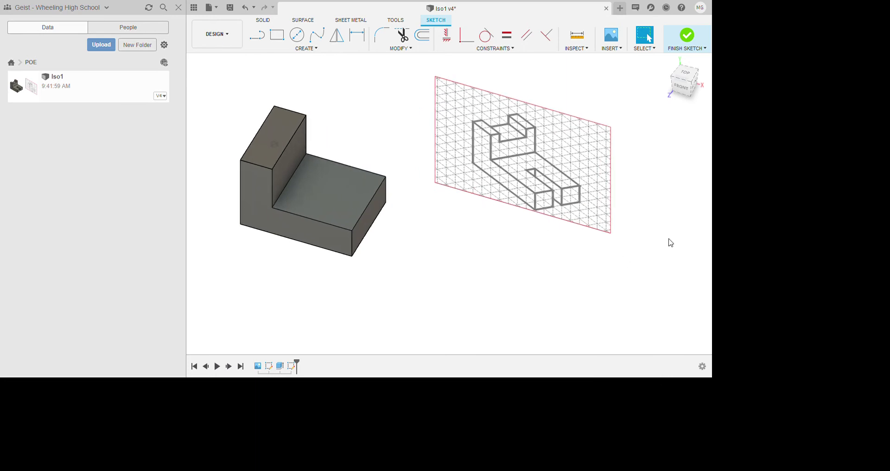
pyautogui.press('r')
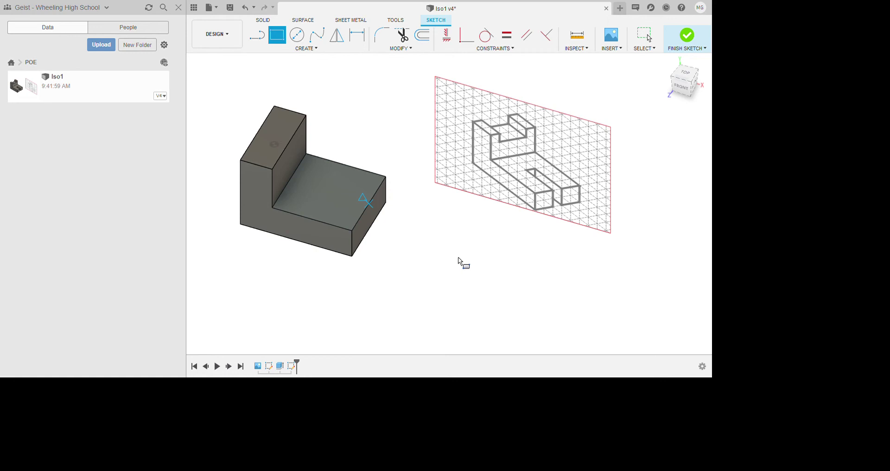
pyautogui.click(458, 266)
pyautogui.click(405, 230)
pyautogui.press('Escape')
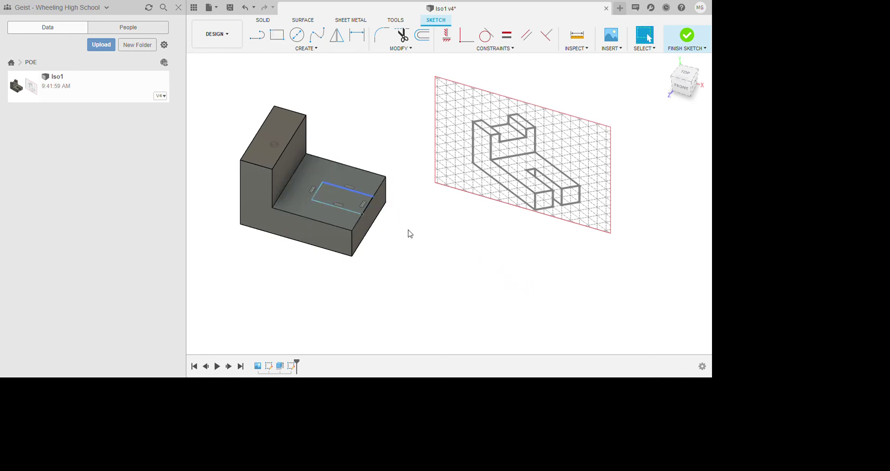
# Step: Dimension the slot rectangle's long side and set its length to 0.75
pyautogui.moveTo(403, 227)
pyautogui.mouseDown()
pyautogui.moveTo(414, 219)
pyautogui.moveTo(402, 233)
pyautogui.moveTo(393, 224)
pyautogui.moveTo(417, 232)
pyautogui.moveTo(391, 227)
pyautogui.moveTo(405, 233)
pyautogui.mouseUp()
pyautogui.moveTo(449, 266); pyautogui.dragTo(449, 267)
pyautogui.press('d')
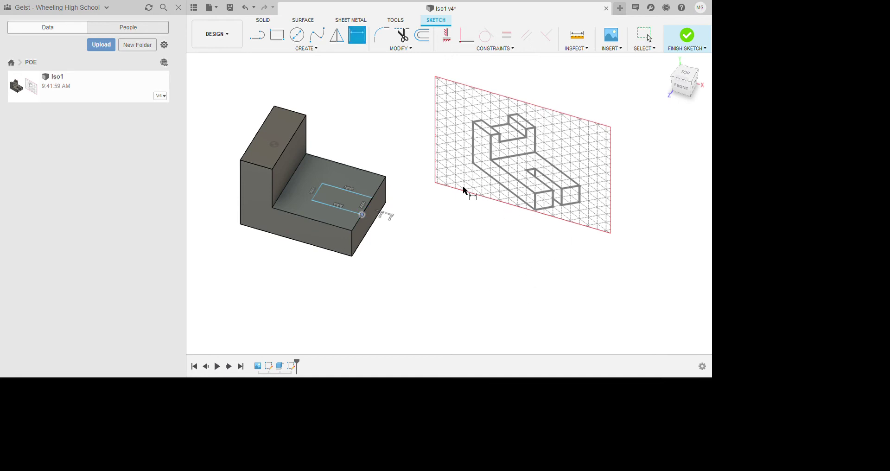
pyautogui.click(398, 237)
pyautogui.press('Escape')
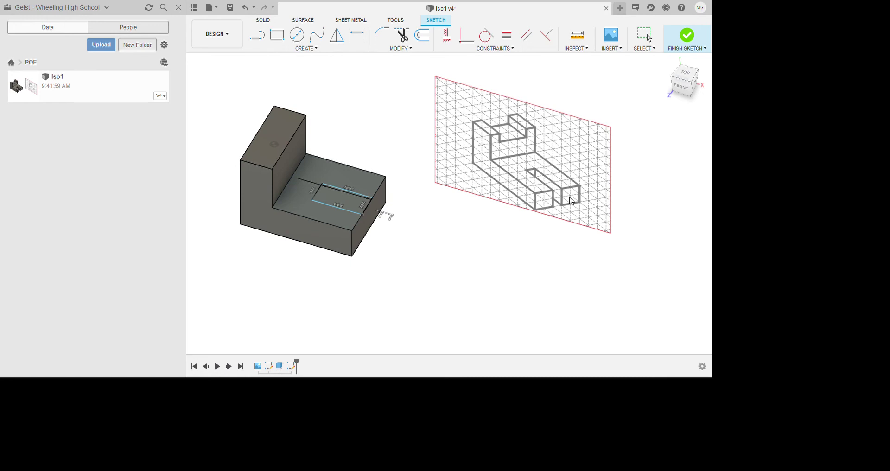
# Step: Dimension the distance between the slot rectangle's long sides and set its width to 0.25
pyautogui.press('d')
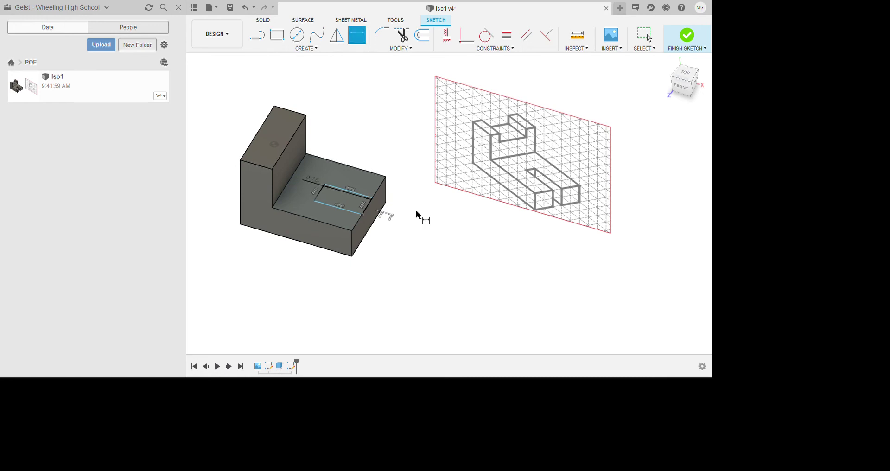
pyautogui.click(416, 254)
pyautogui.click(422, 238)
pyautogui.click(422, 244)
pyautogui.press('Escape')
# Step: Dimension the slot rectangle's rear long side from the block's back edge and set the distance to 0.50
pyautogui.press('d')
pyautogui.scroll(2, 422, 252)
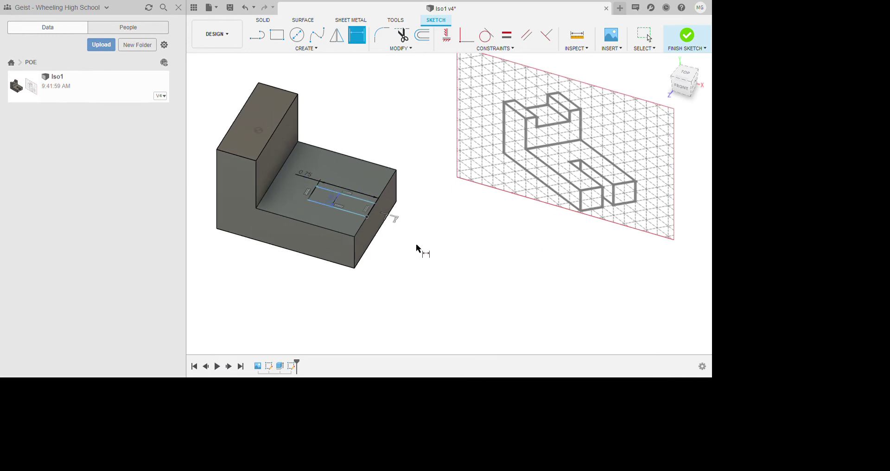
pyautogui.scroll(2, 416, 244)
pyautogui.scroll(2, 466, 230)
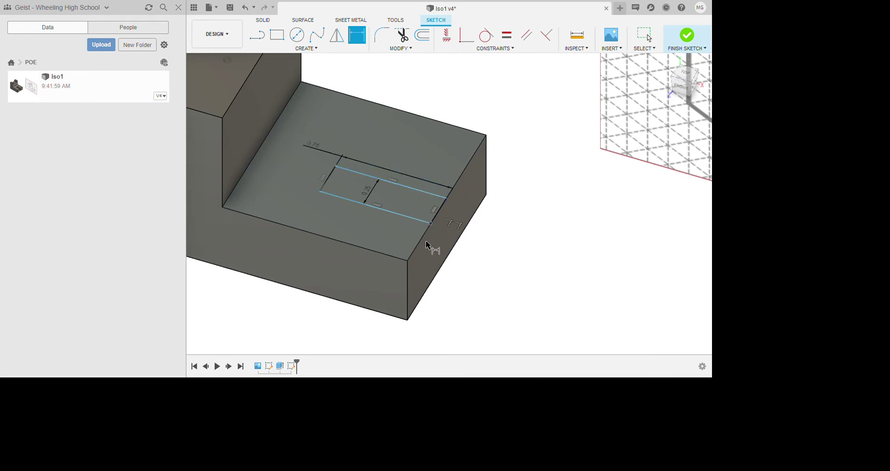
pyautogui.scroll(-1, 513, 246)
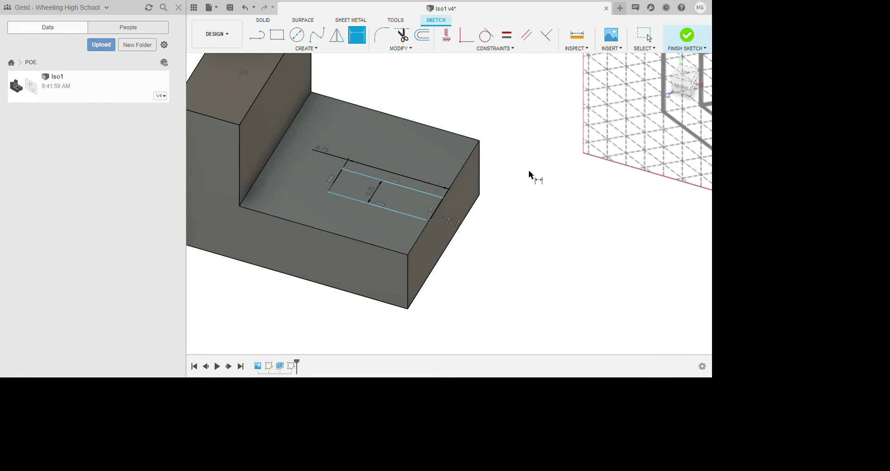
pyautogui.press('Escape')
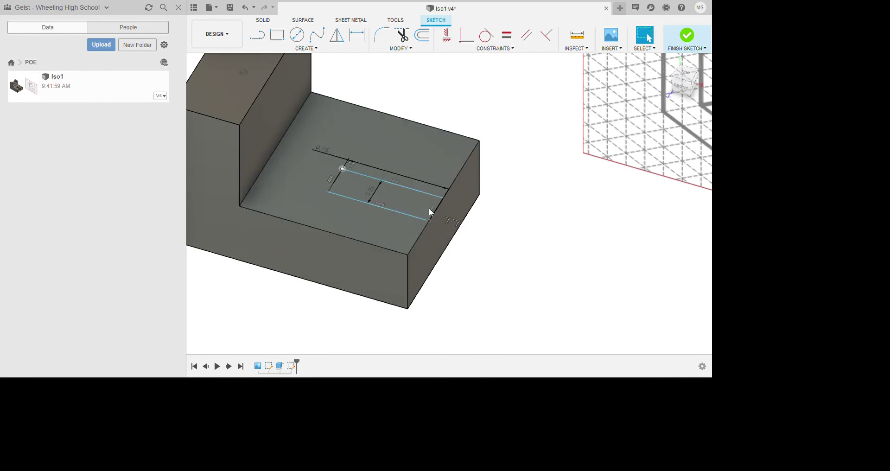
pyautogui.moveTo(429, 208)
pyautogui.mouseDown()
pyautogui.moveTo(455, 171)
pyautogui.moveTo(421, 213)
pyautogui.moveTo(429, 207)
pyautogui.mouseUp()
pyautogui.scroll(-1, 586, 259)
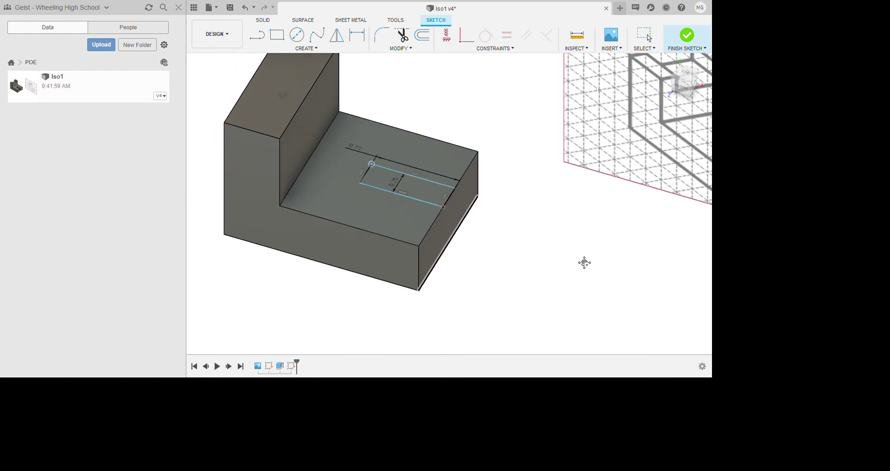
pyautogui.moveTo(584, 262); pyautogui.dragTo(462, 256, button='middle')
pyautogui.scroll(-3, 474, 257)
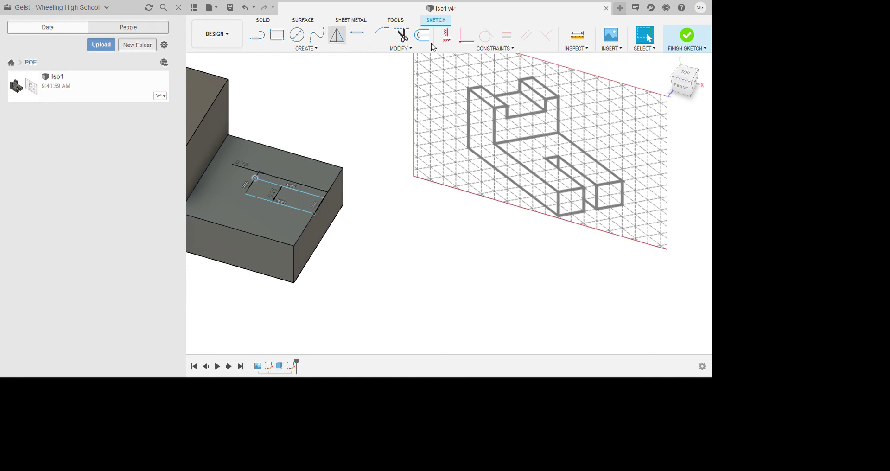
pyautogui.scroll(-2, 468, 188)
pyautogui.moveTo(467, 193); pyautogui.dragTo(518, 226, button='middle')
pyautogui.press('d')
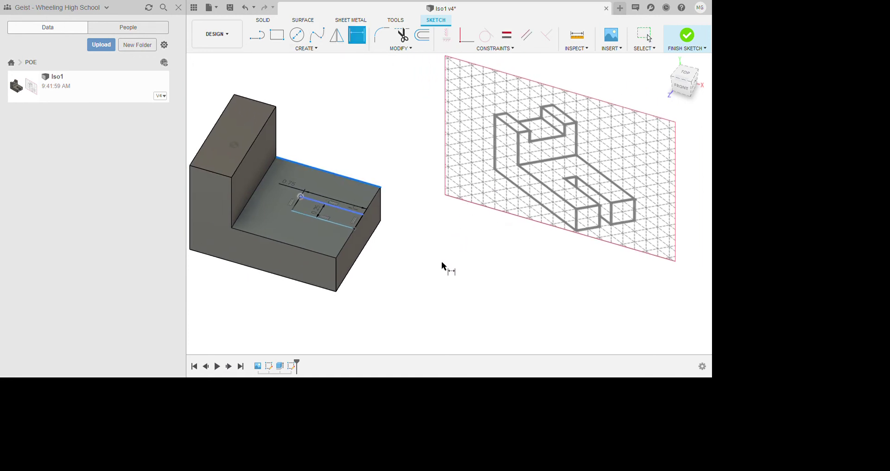
pyautogui.press('Escape')
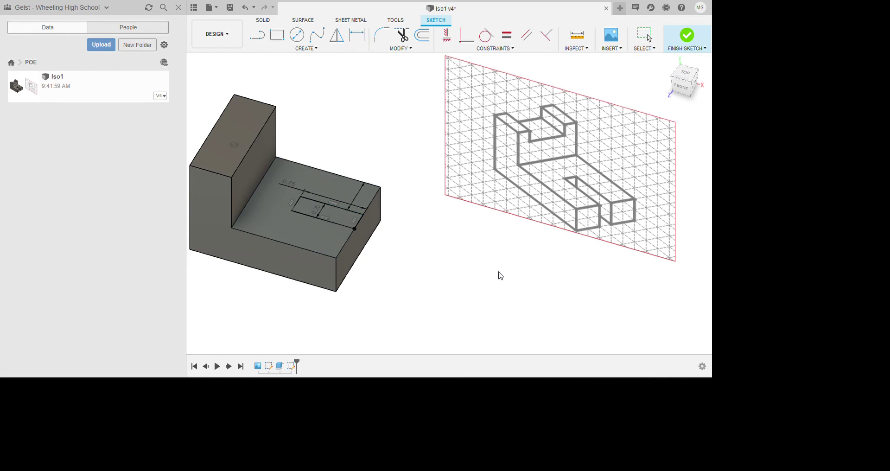
pyautogui.press('d')
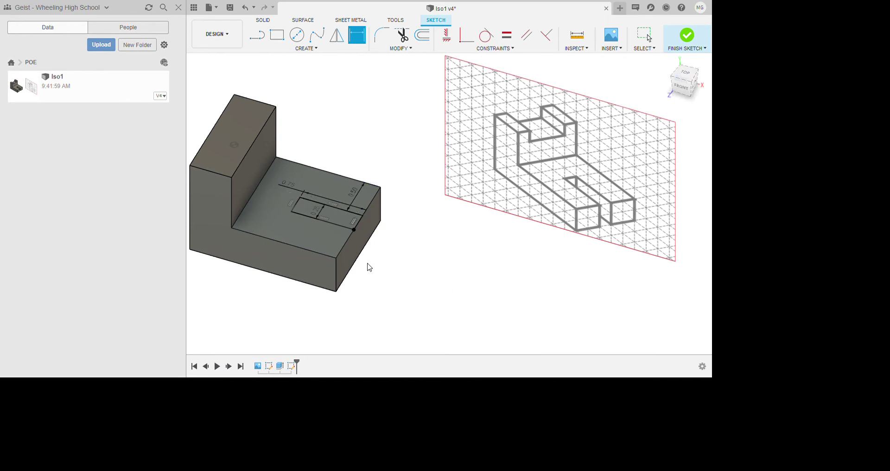
# Step: Finish the sketch and cut the slot rectangle completely through the lower block with an extrusion distance of 0.75
pyautogui.click(686, 34)
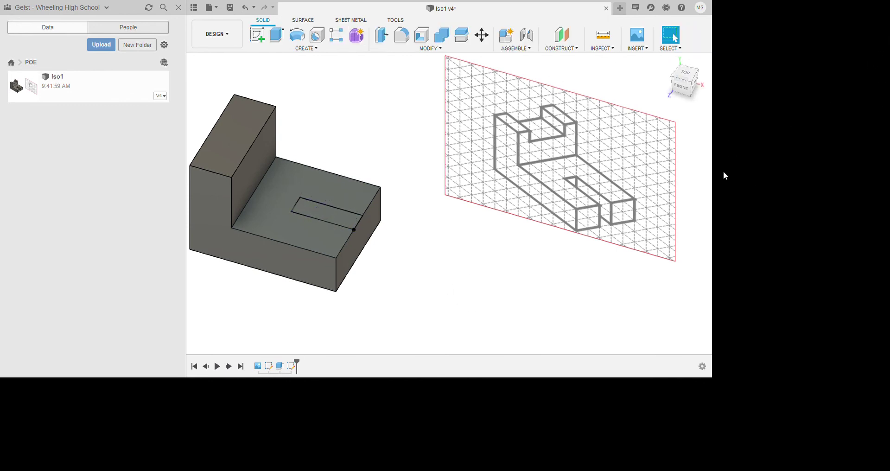
pyautogui.moveTo(438, 172); pyautogui.dragTo(504, 181, button='middle')
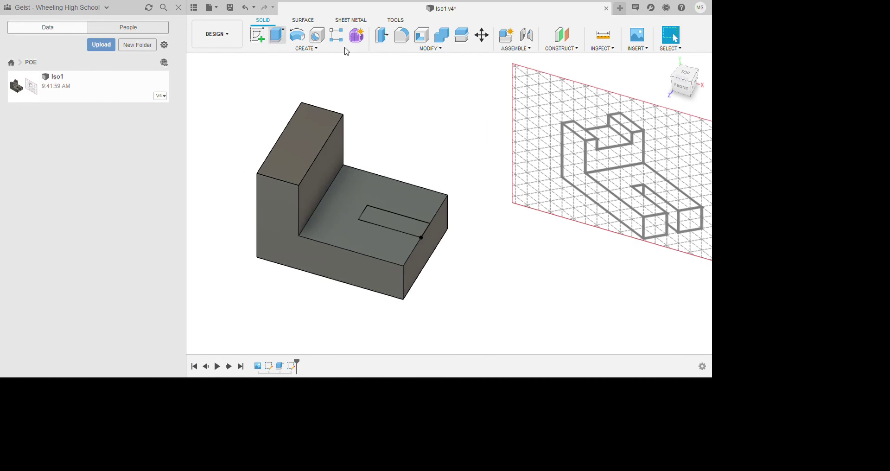
pyautogui.click(277, 35)
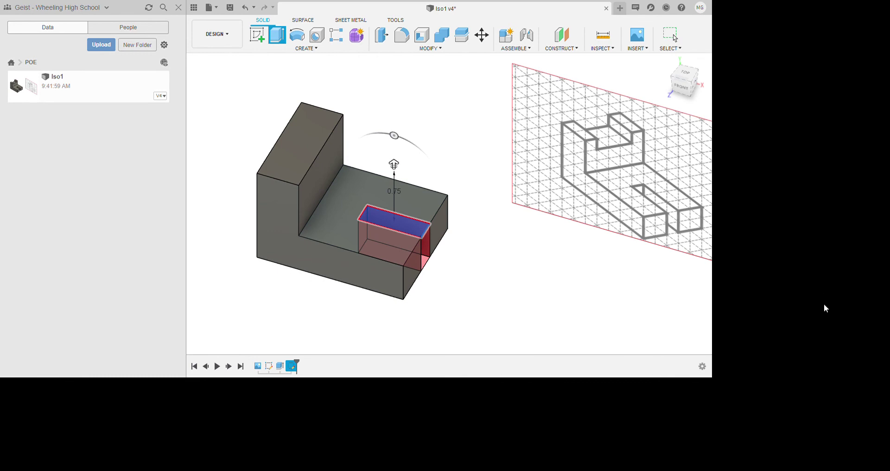
pyautogui.press('Return')
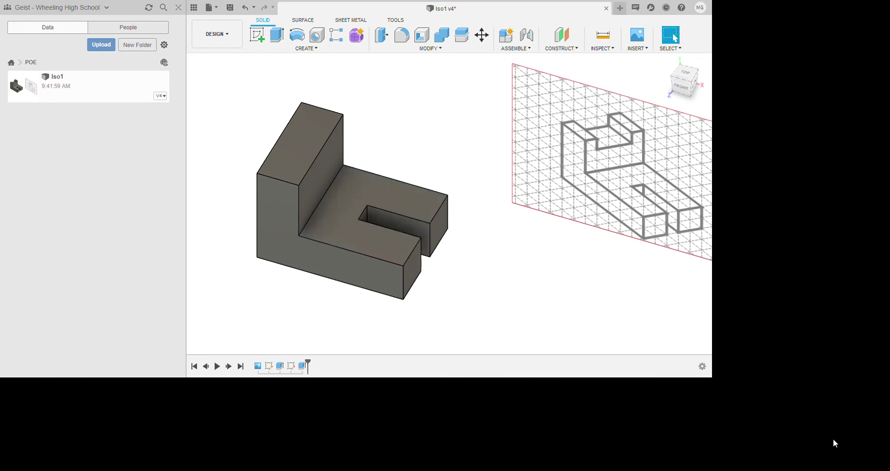
# Step: Start a sketch on the upright block's top face and draw a notch rectangle across its full thickness, between the front and back ends
pyautogui.moveTo(702, 347); pyautogui.dragTo(770, 354, button='middle')
pyautogui.moveTo(659, 330); pyautogui.dragTo(586, 316, button='middle')
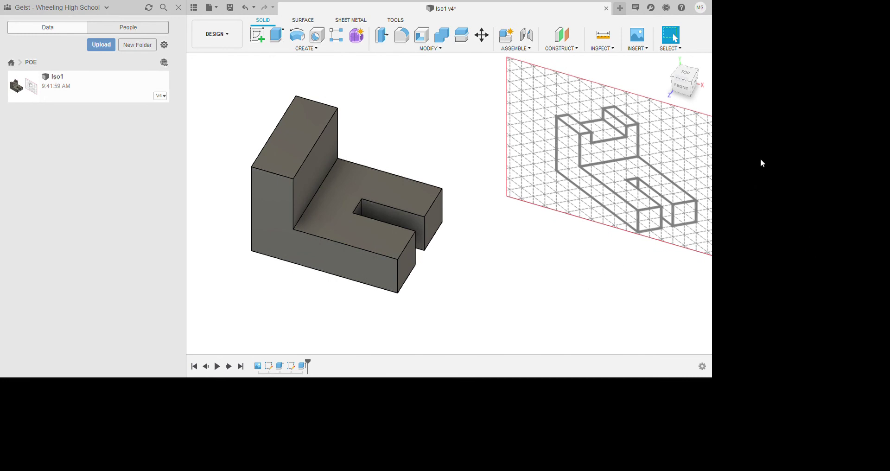
pyautogui.moveTo(681, 256); pyautogui.dragTo(743, 274, button='middle')
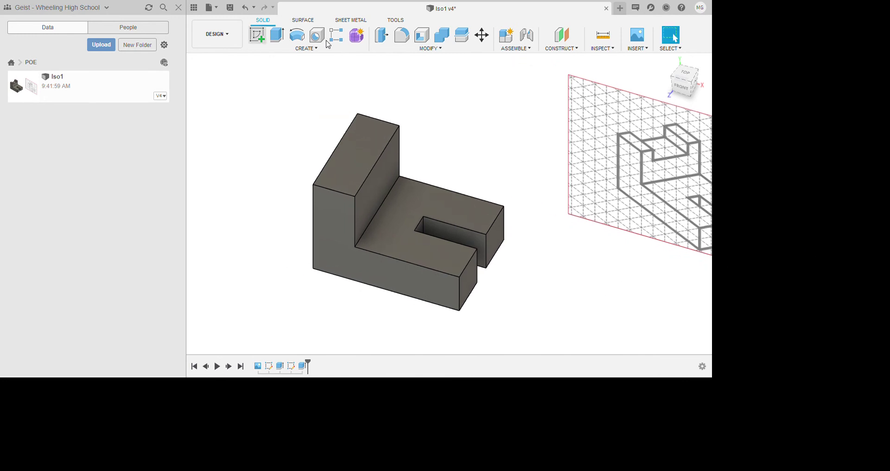
pyautogui.click(257, 34)
pyautogui.click(340, 184)
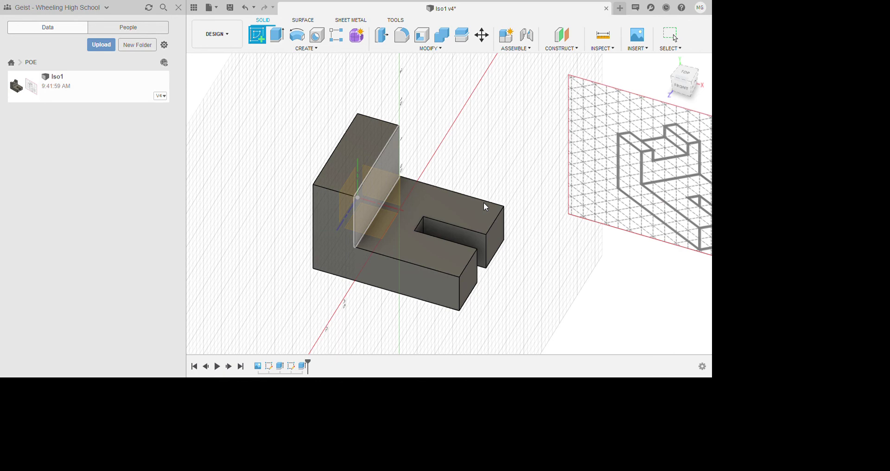
pyautogui.click(464, 181)
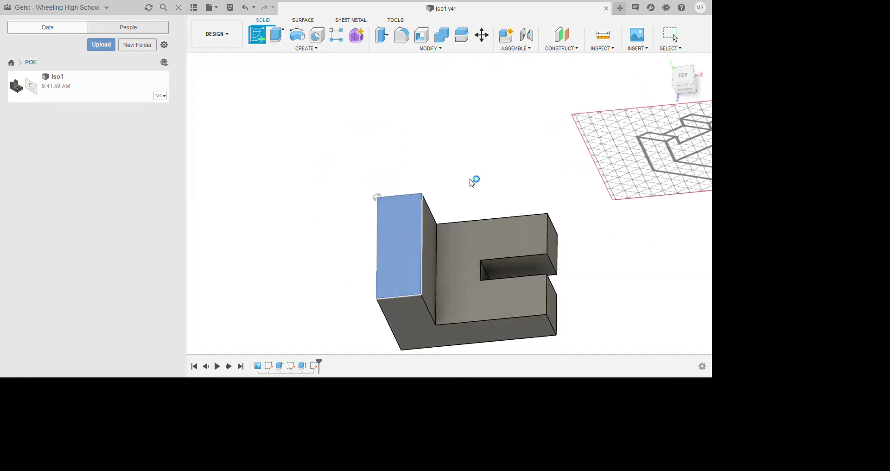
pyautogui.moveTo(510, 255)
pyautogui.keyDown('shift'); pyautogui.mouseDown(button='middle')
pyautogui.moveTo(484, 242)
pyautogui.moveTo(537, 235)
pyautogui.moveTo(658, 250)
pyautogui.mouseUp(button='middle'); pyautogui.keyUp('shift')
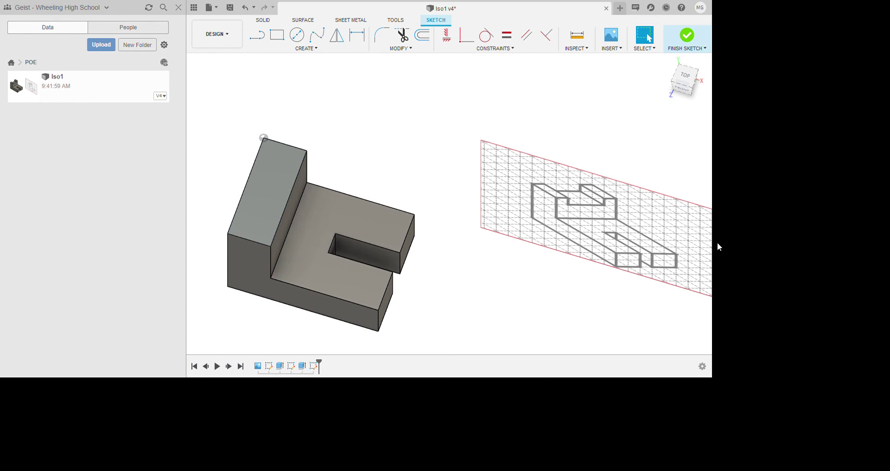
pyautogui.moveTo(535, 275); pyautogui.dragTo(584, 250, button='middle')
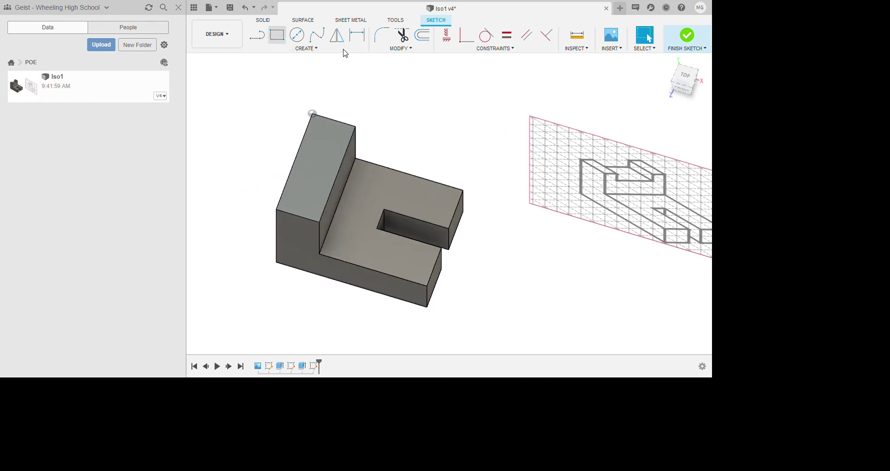
pyautogui.press('r')
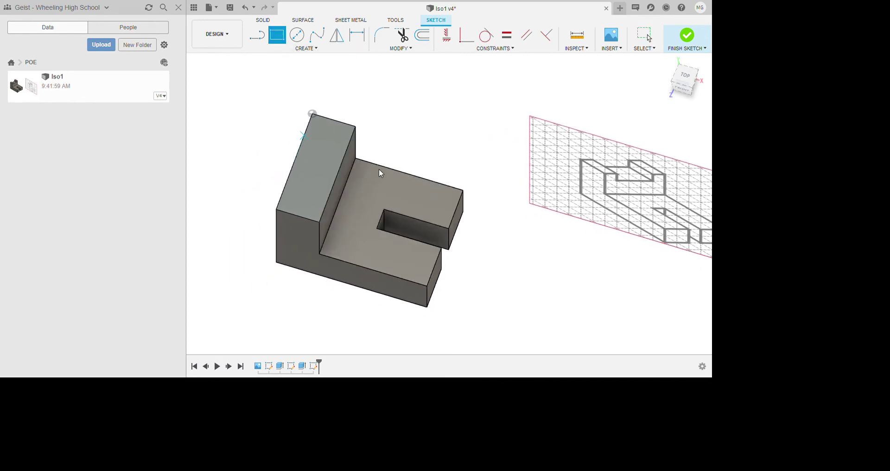
pyautogui.click(303, 132)
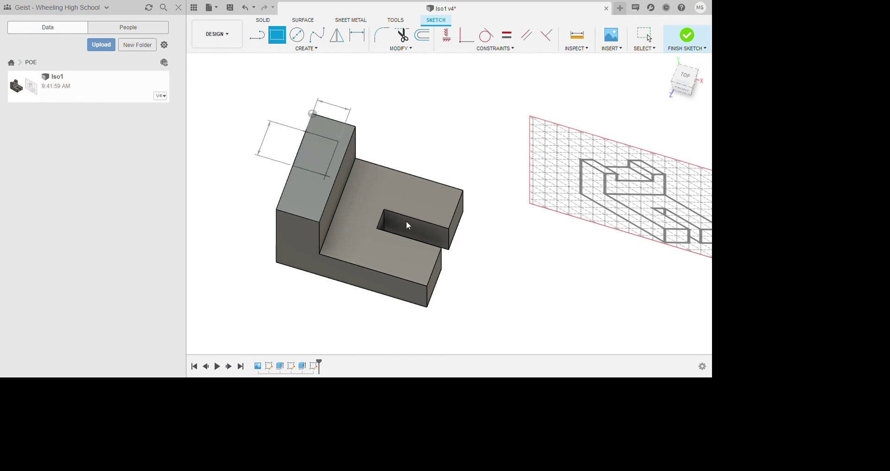
pyautogui.click(407, 254)
pyautogui.press('Escape')
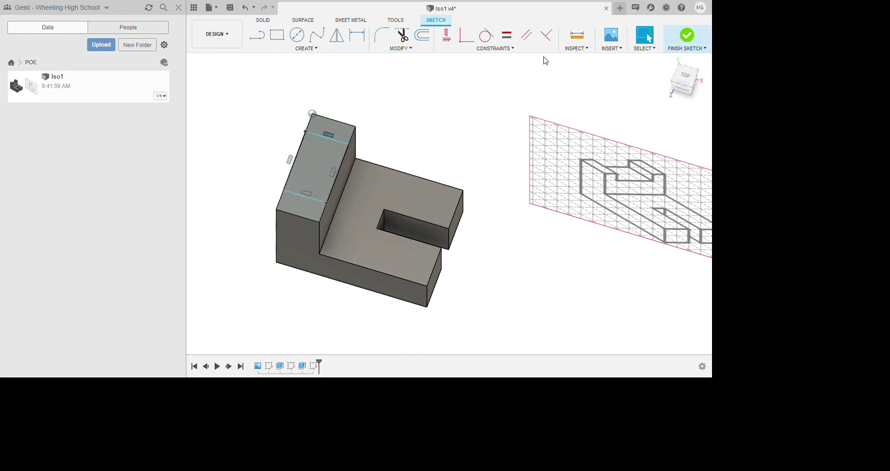
# Step: Dimension the distance between the notch rectangle's two crosswise sides and set it to 0.75
pyautogui.press('d')
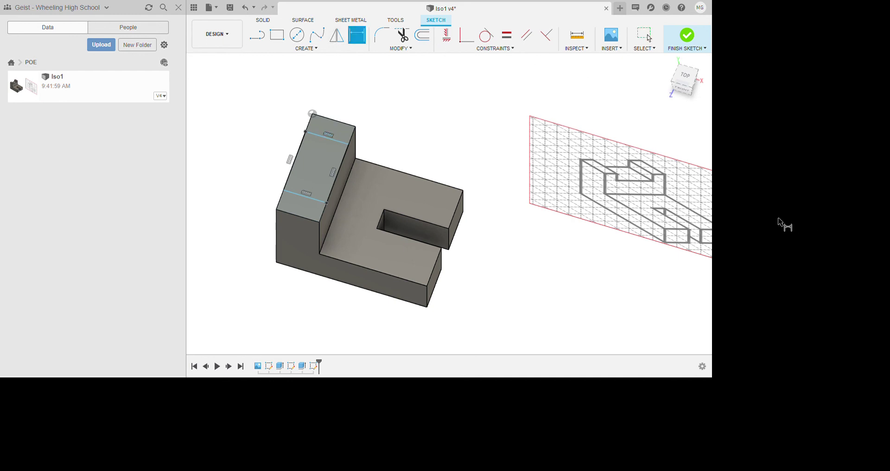
pyautogui.click(396, 246)
pyautogui.click(418, 176)
pyautogui.click(410, 195)
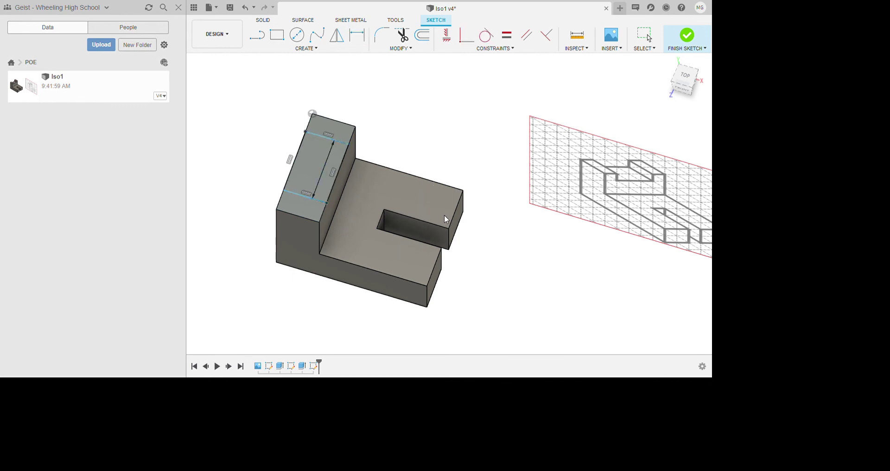
pyautogui.press('Return')
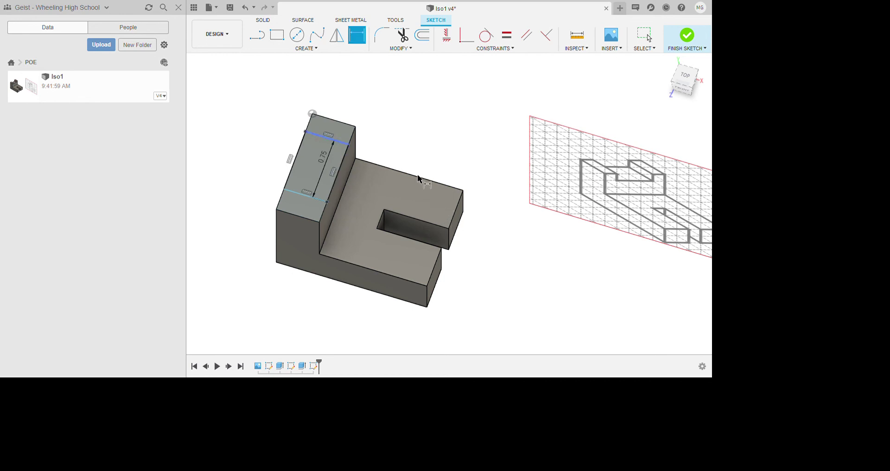
pyautogui.press('Escape')
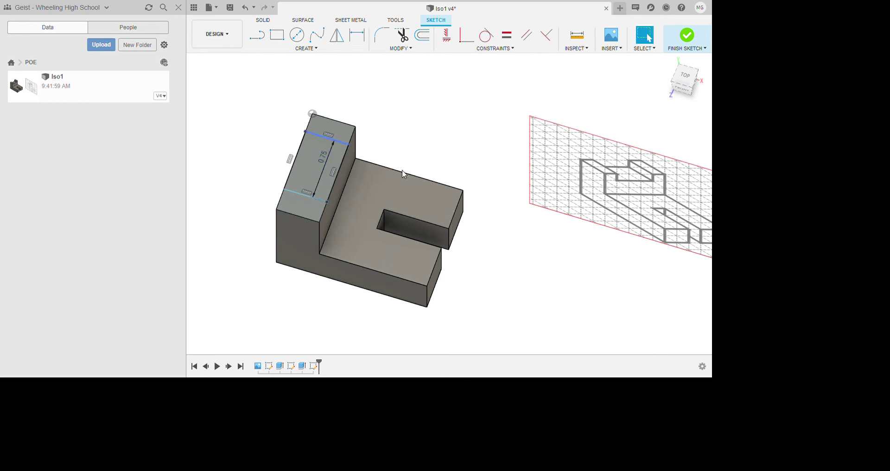
# Step: Dimension the notch rectangle's rear crosswise side from the upright block's back edge and set the distance to 0.25
pyautogui.moveTo(405, 170)
pyautogui.mouseDown()
pyautogui.moveTo(407, 159)
pyautogui.moveTo(400, 183)
pyautogui.moveTo(413, 163)
pyautogui.moveTo(340, 341)
pyautogui.moveTo(395, 170)
pyautogui.mouseUp()
pyautogui.press('d')
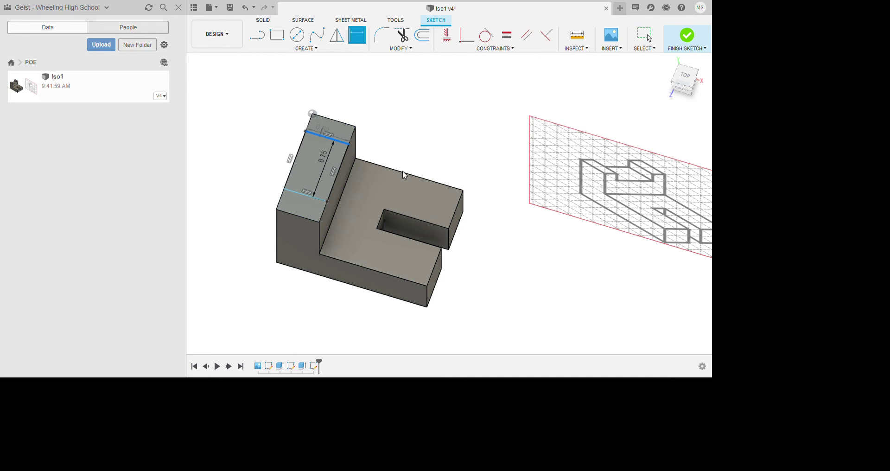
pyautogui.press('Escape')
pyautogui.press('d')
pyautogui.click(404, 170)
pyautogui.click(409, 147)
pyautogui.click(407, 157)
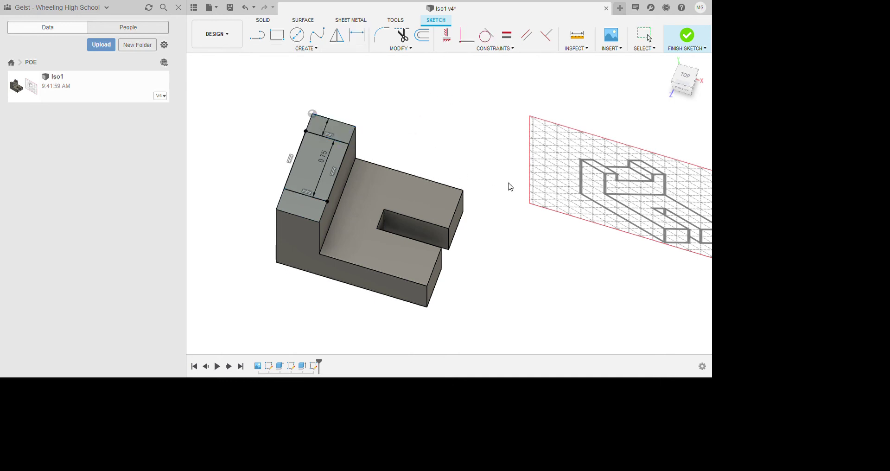
pyautogui.press('d')
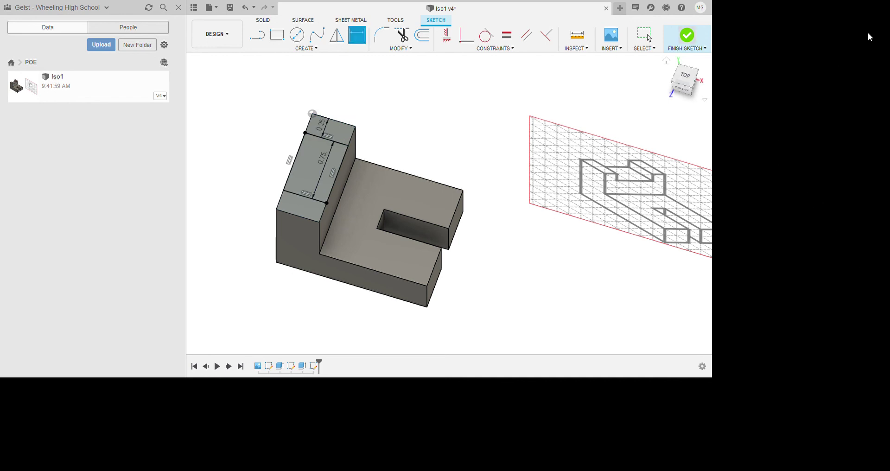
# Step: Finish the sketch and cut the notch rectangle down into the upright block with an extrusion distance of -0.25
pyautogui.click(860, 43)
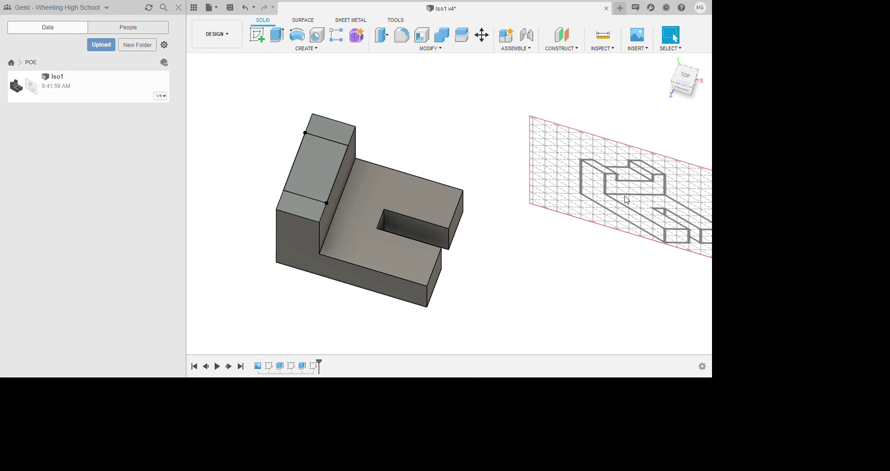
pyautogui.press('e')
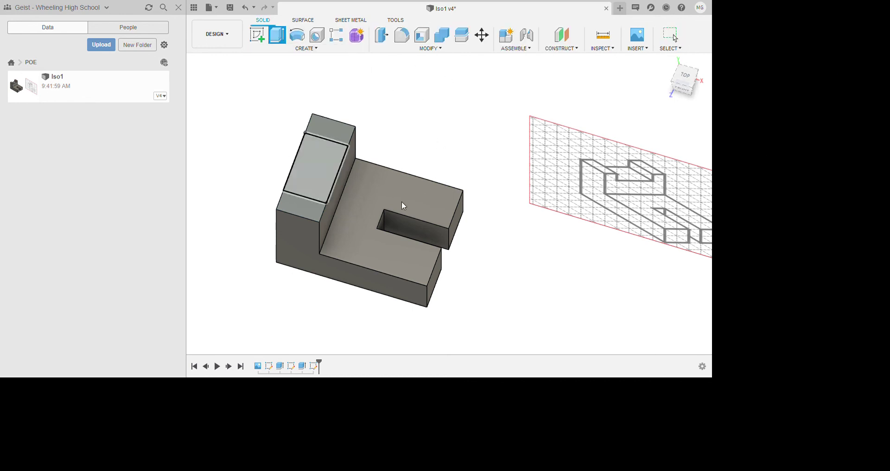
pyautogui.click(401, 201)
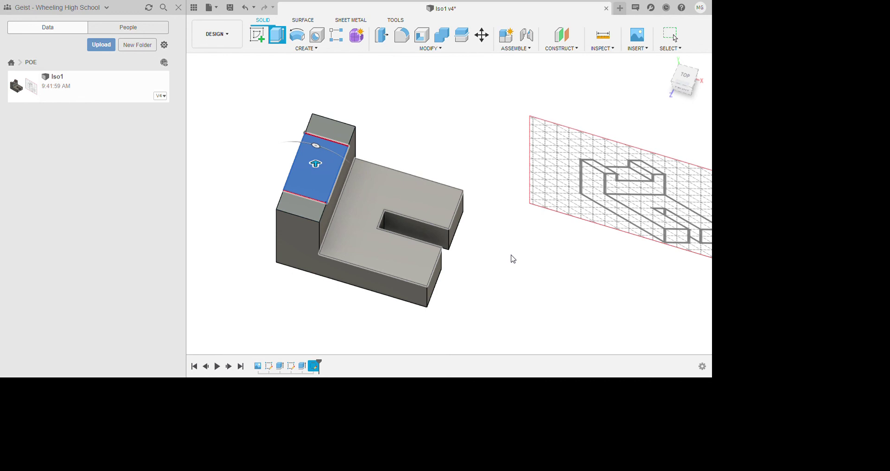
pyautogui.write('-.25')
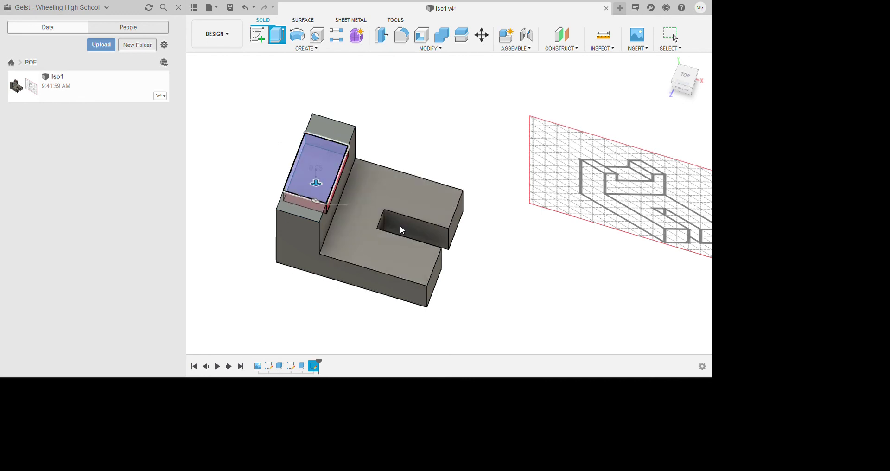
pyautogui.keyDown('shift'); pyautogui.moveTo(456, 231); pyautogui.dragTo(469, 213, button='middle'); pyautogui.keyUp('shift')
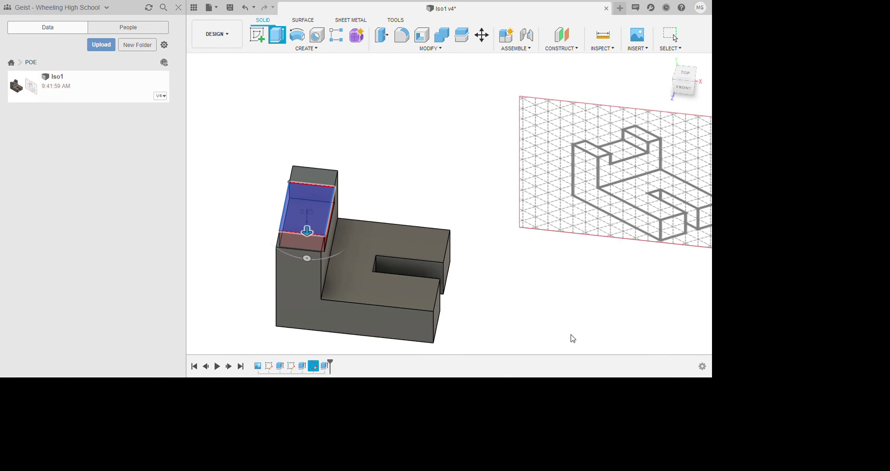
pyautogui.press('Return')
pyautogui.moveTo(524, 245); pyautogui.dragTo(556, 219, button='middle')
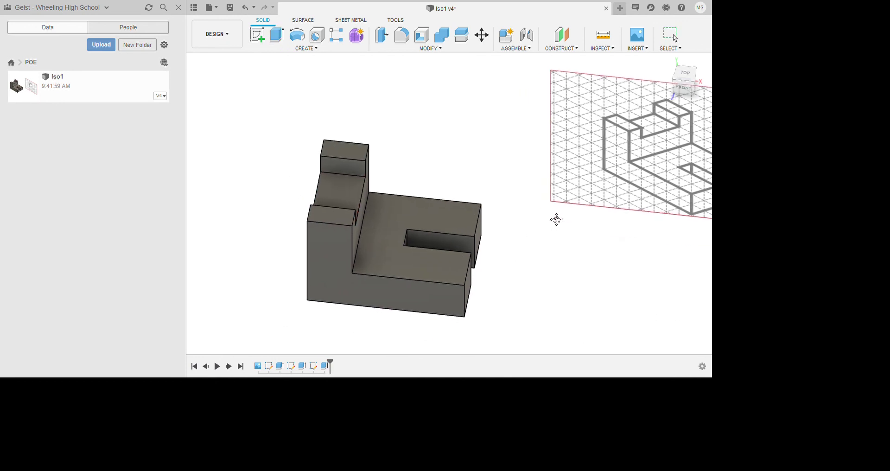
pyautogui.keyDown('shift'); pyautogui.moveTo(546, 280); pyautogui.dragTo(493, 265, button='middle'); pyautogui.keyUp('shift')
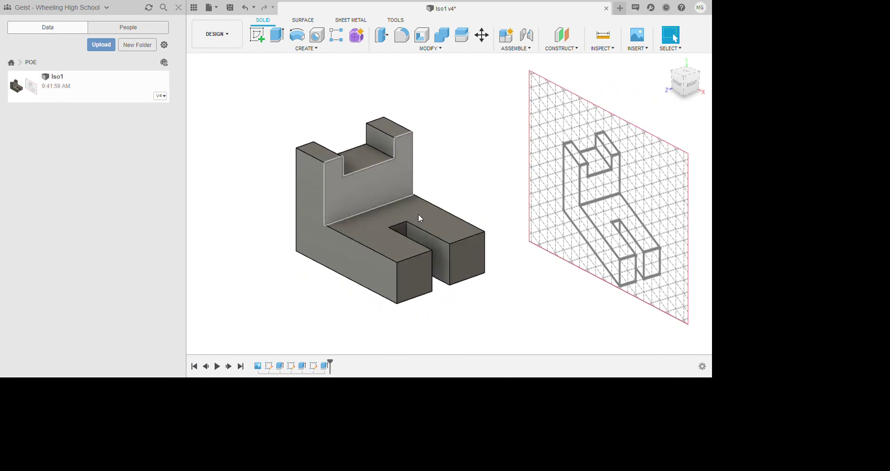